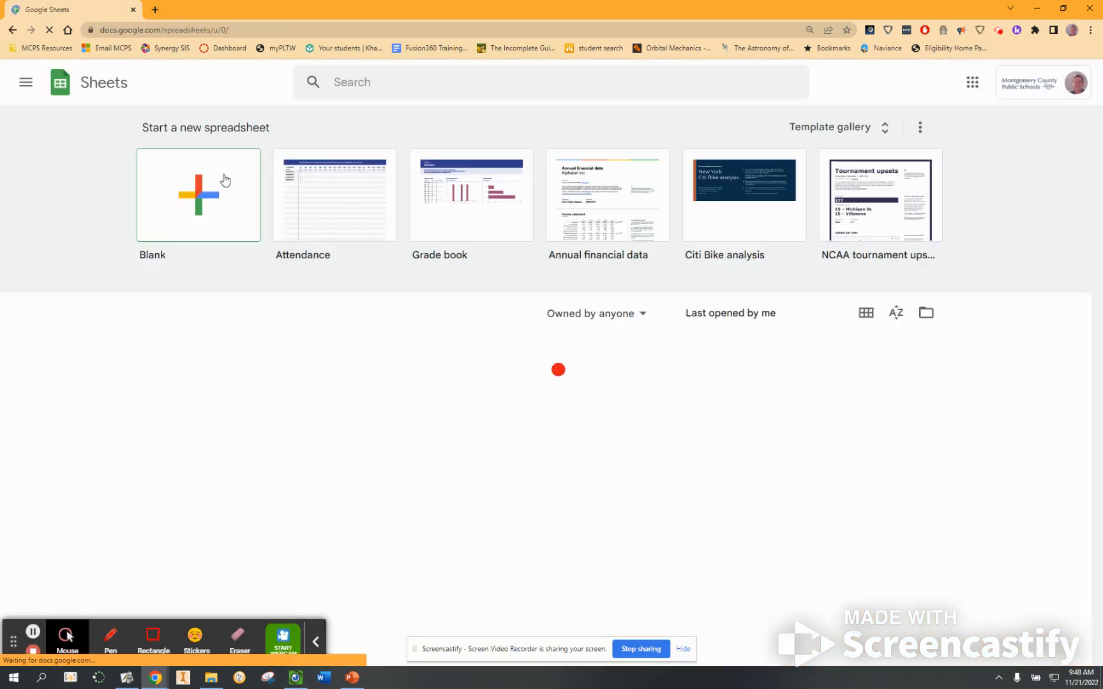
Create a blank spreadsheet and title it PLTW IED 3.5 Stats Miller.
click(205, 198)
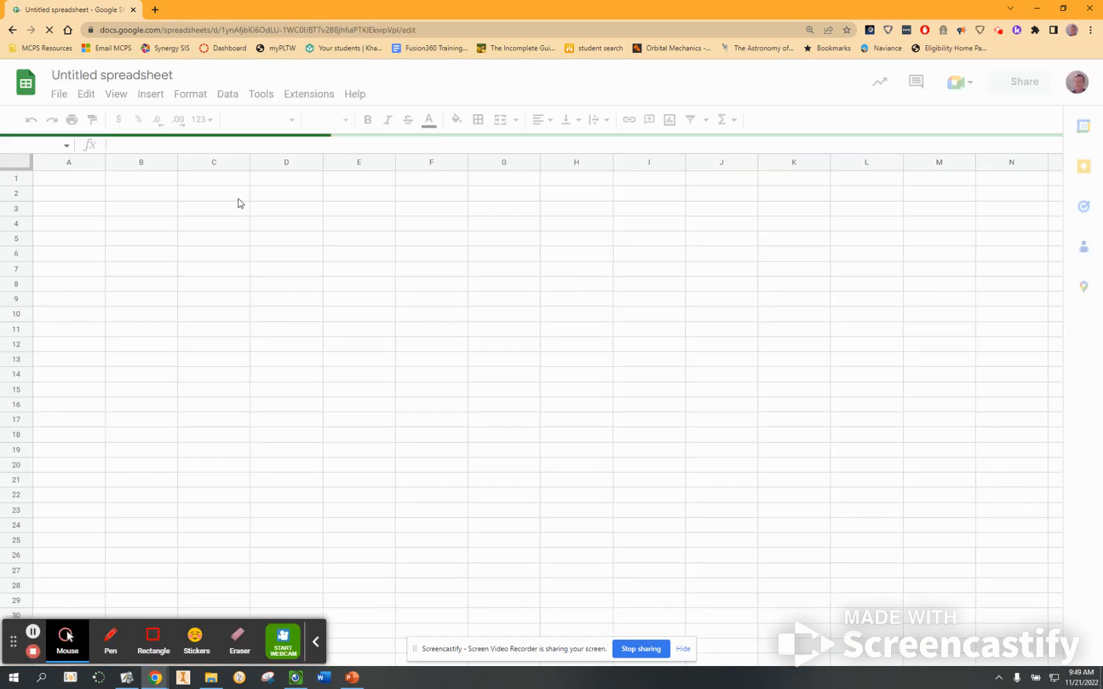
click(173, 73)
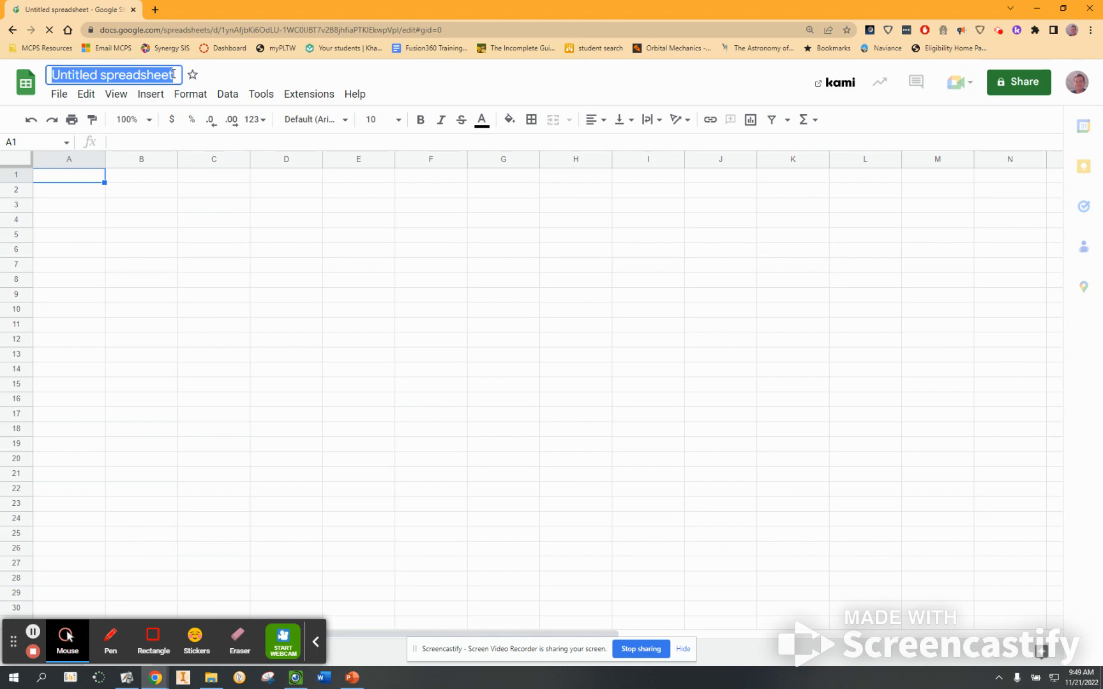
text(PLTW IED )
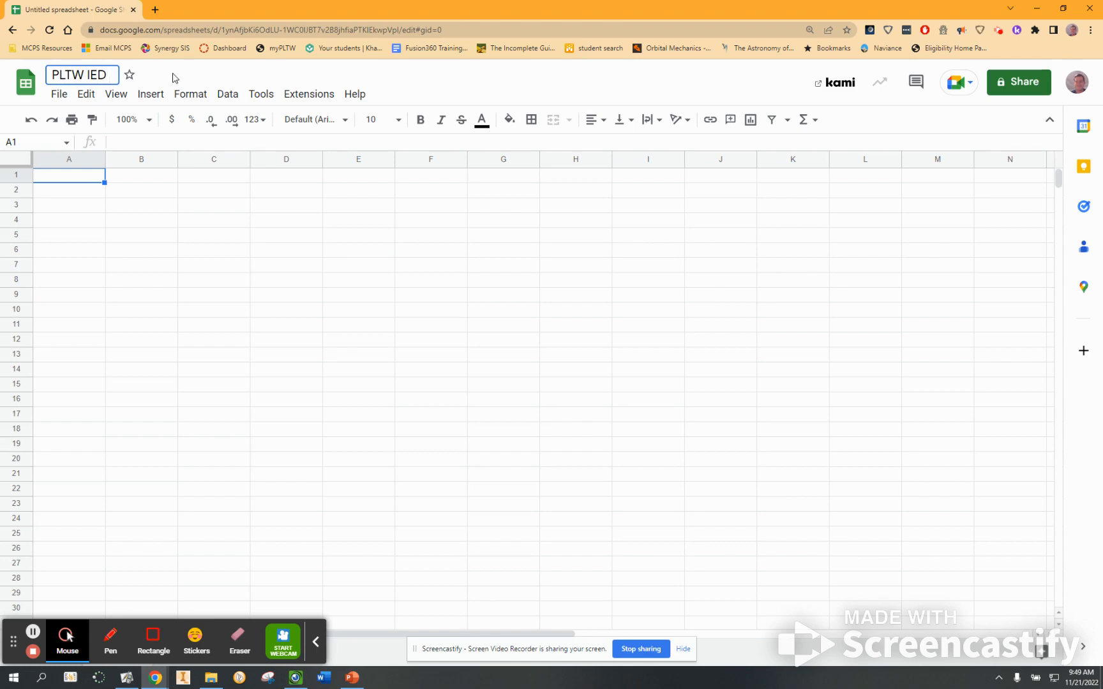
text(3.5 Sta)
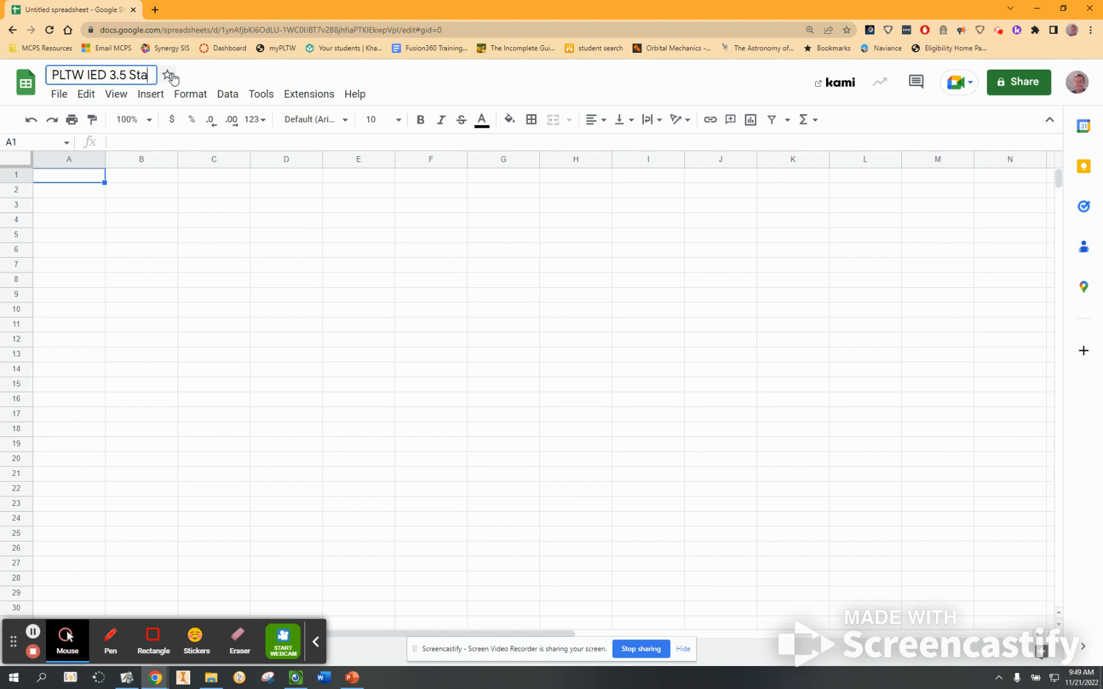
text(ts Miller)
key(Return)
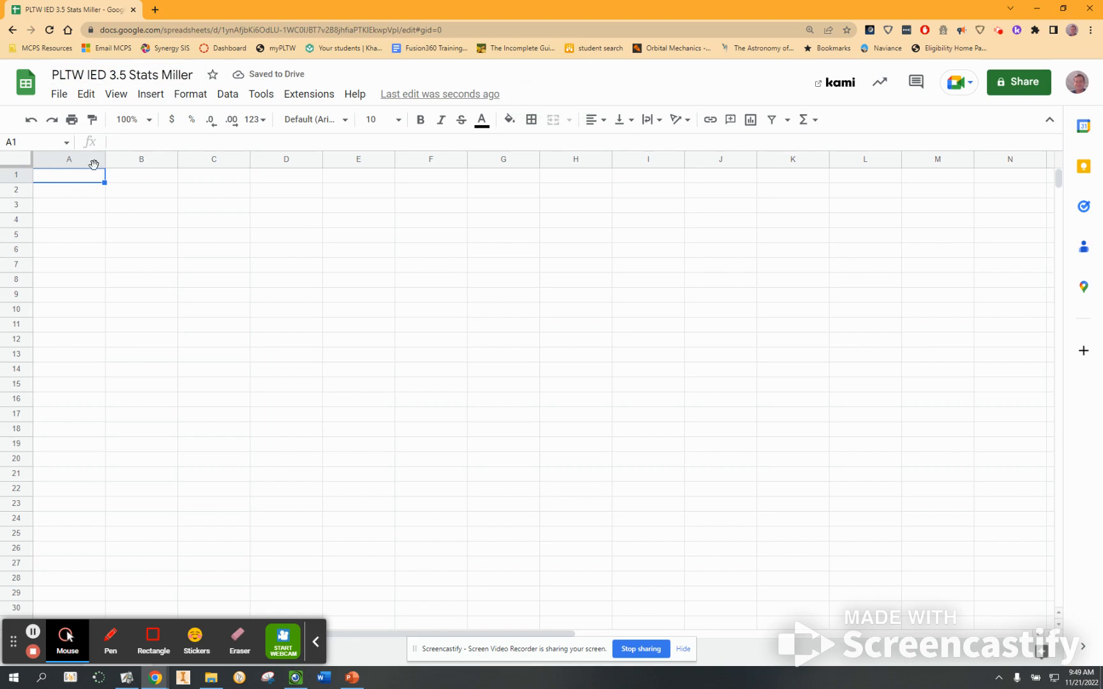
Narrow column A and format row 1 as bold 14 pt text.
drag(104, 159, 68, 161)
click(8, 177)
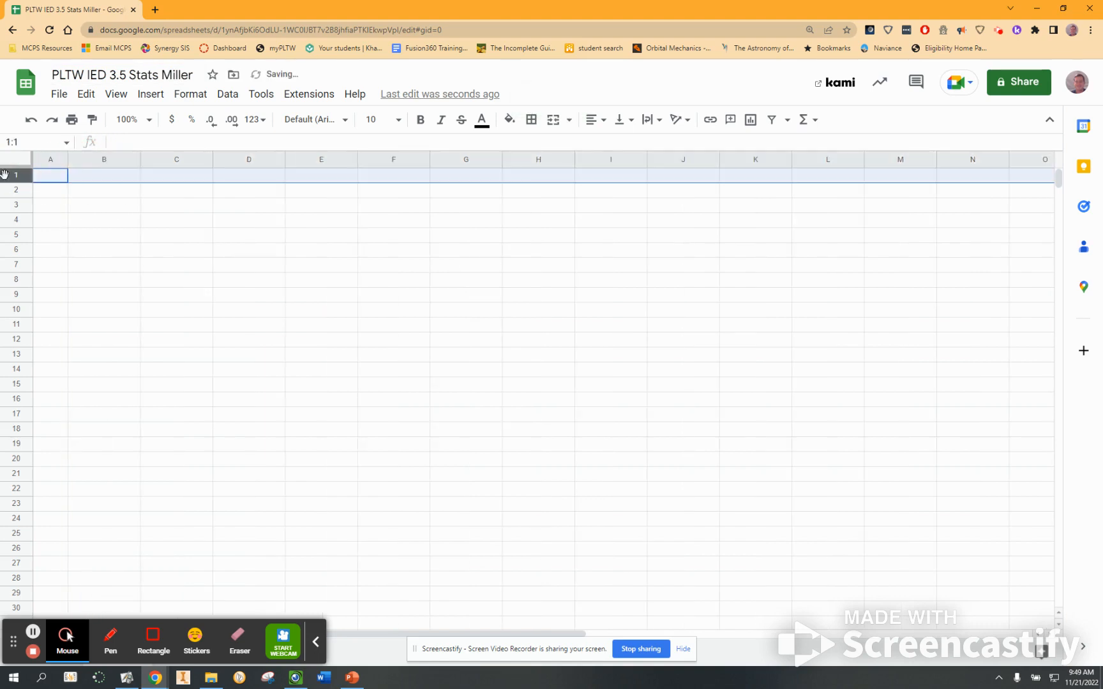
click(394, 120)
click(371, 306)
click(421, 121)
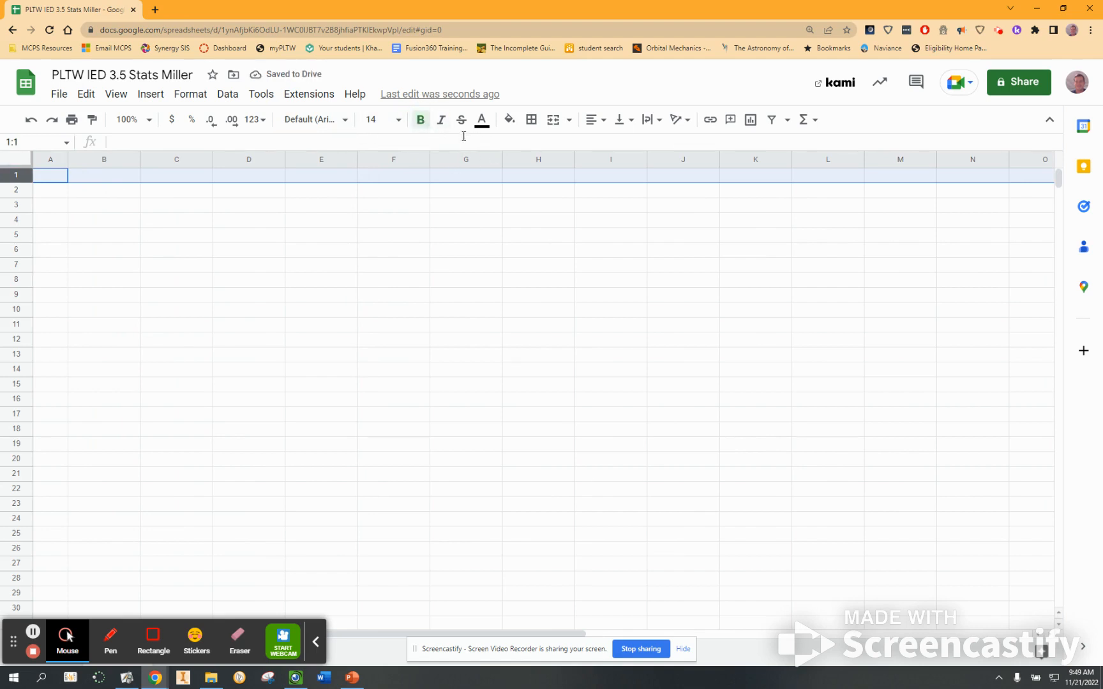
Check the formatting of cells in rows 1 to 3 across columns A to D.
click(100, 183)
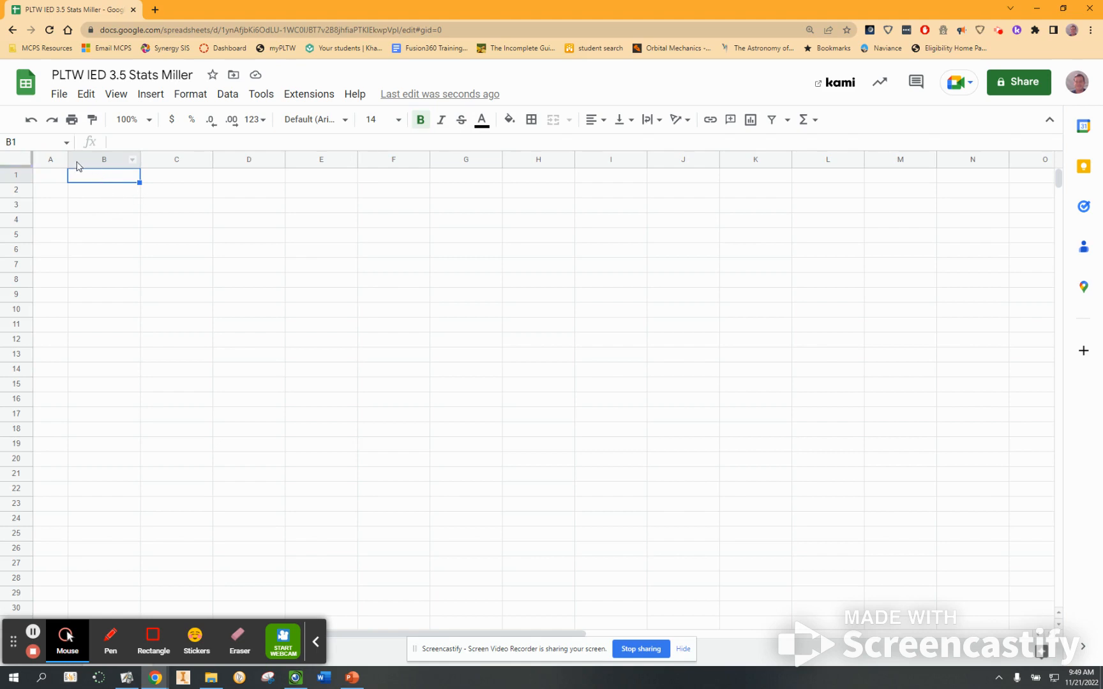
click(96, 181)
click(97, 194)
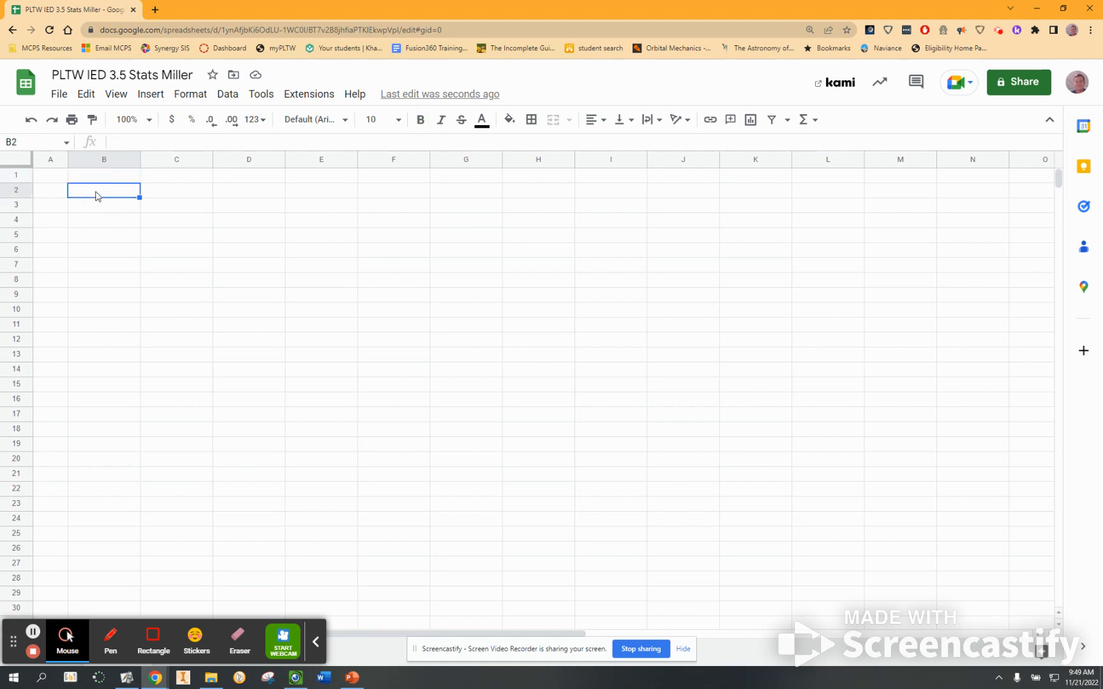
click(94, 207)
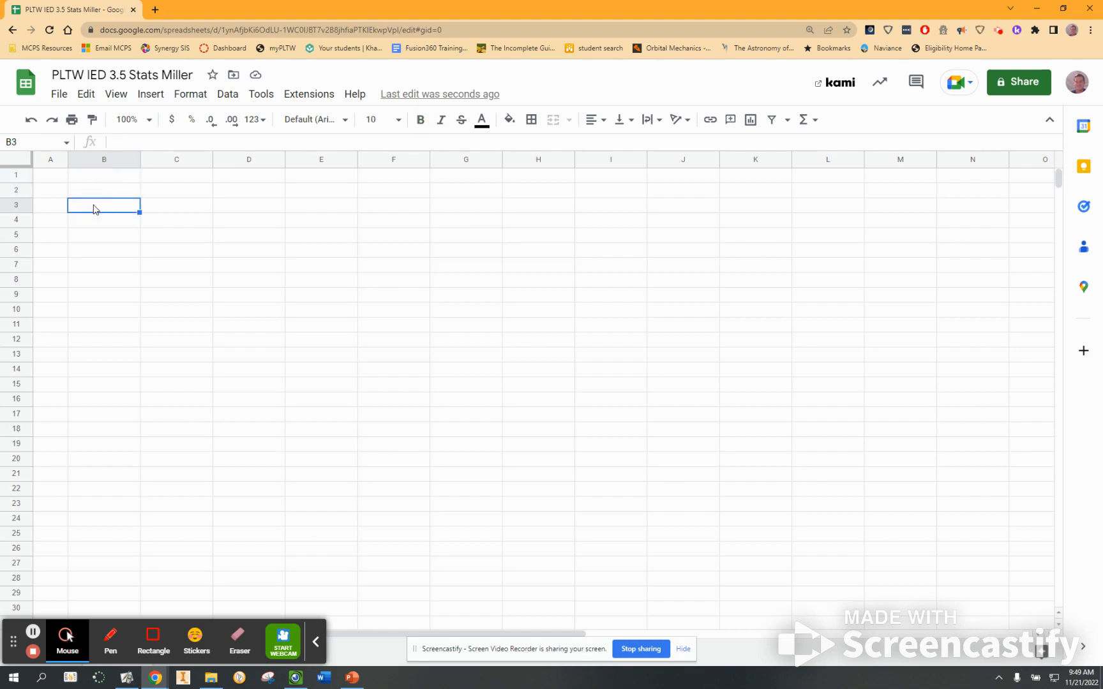
click(49, 176)
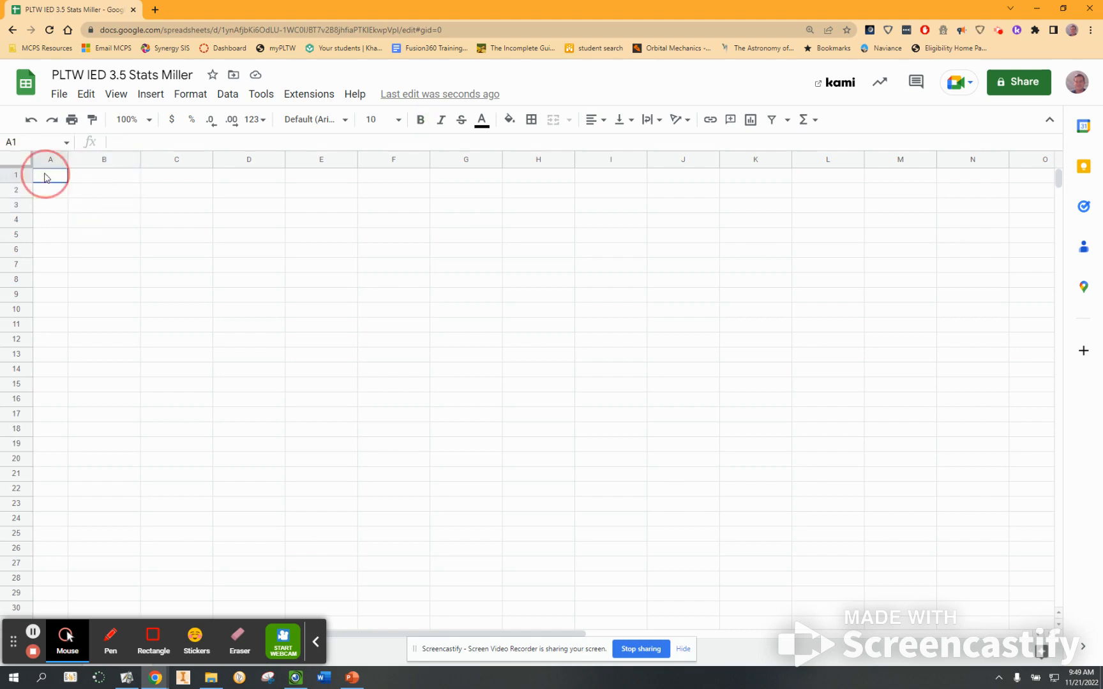
click(96, 180)
click(170, 180)
click(241, 180)
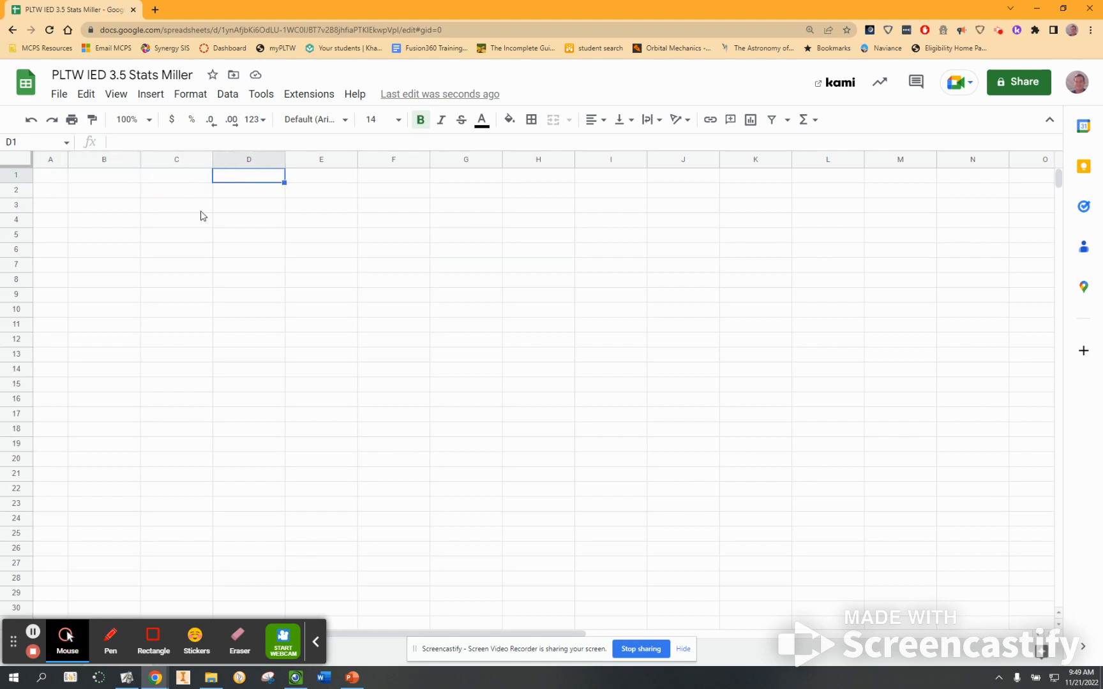
Enter the heading Data set in cell B1.
click(102, 181)
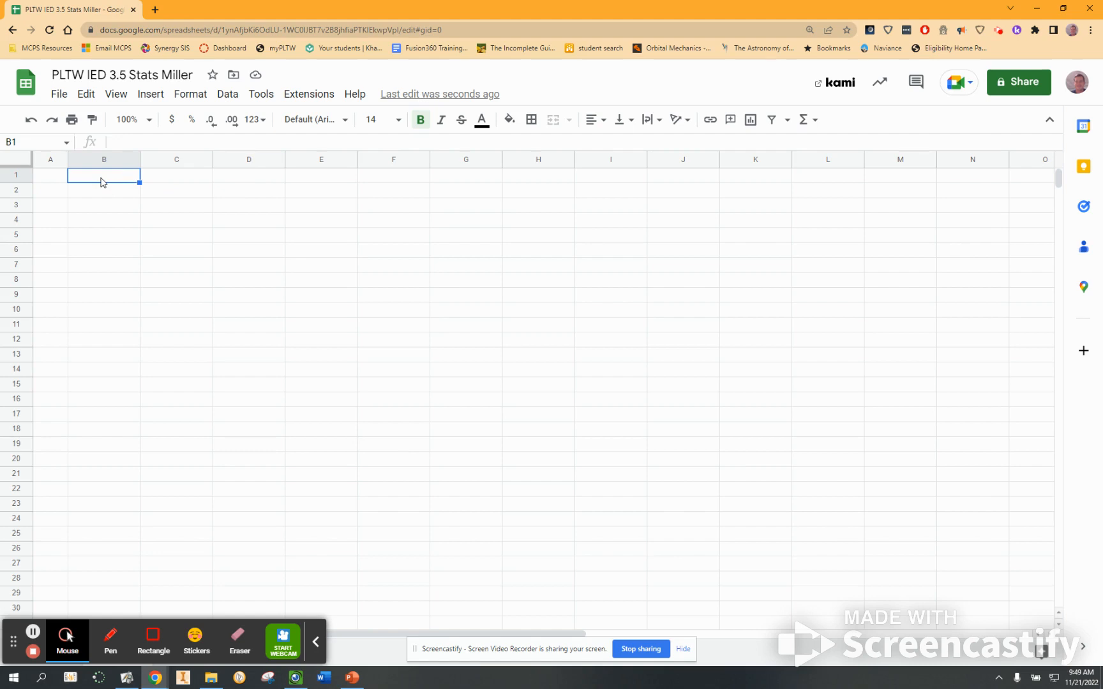
text(Data set)
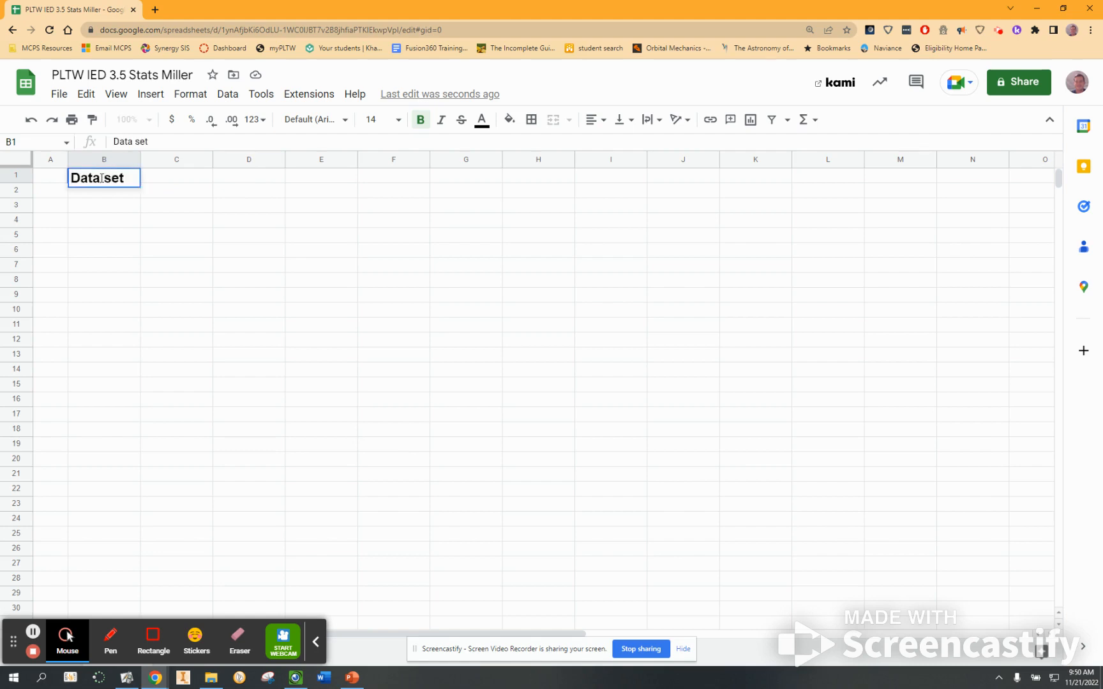
Enter the heading Statistics in cell D1.
click(240, 183)
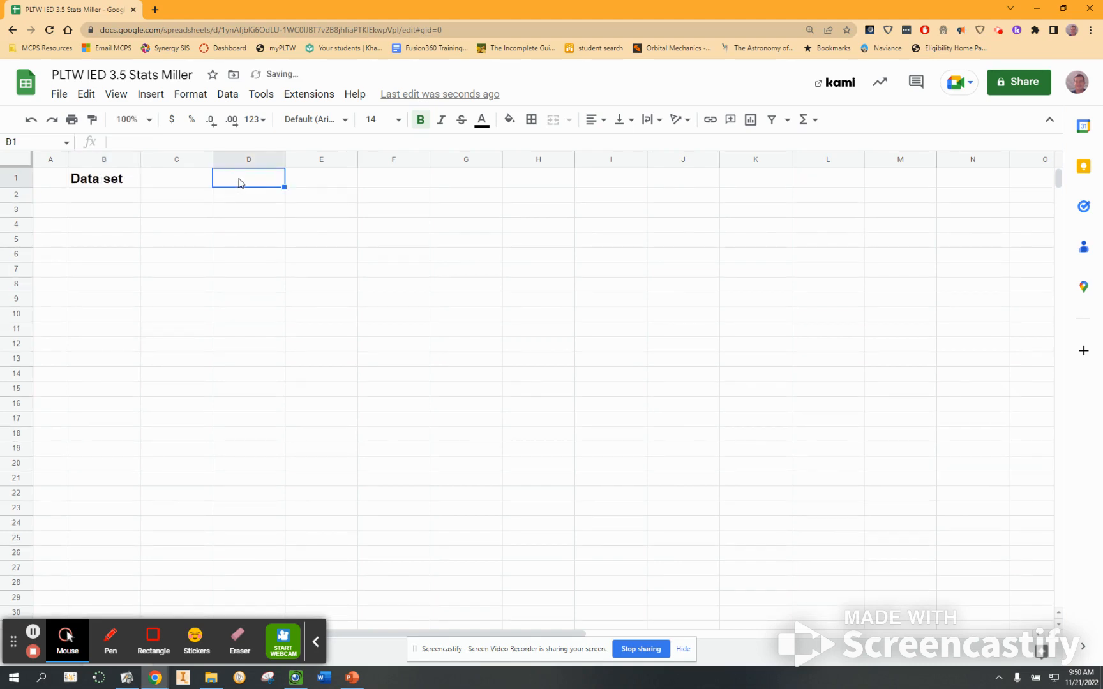
text(Stat)
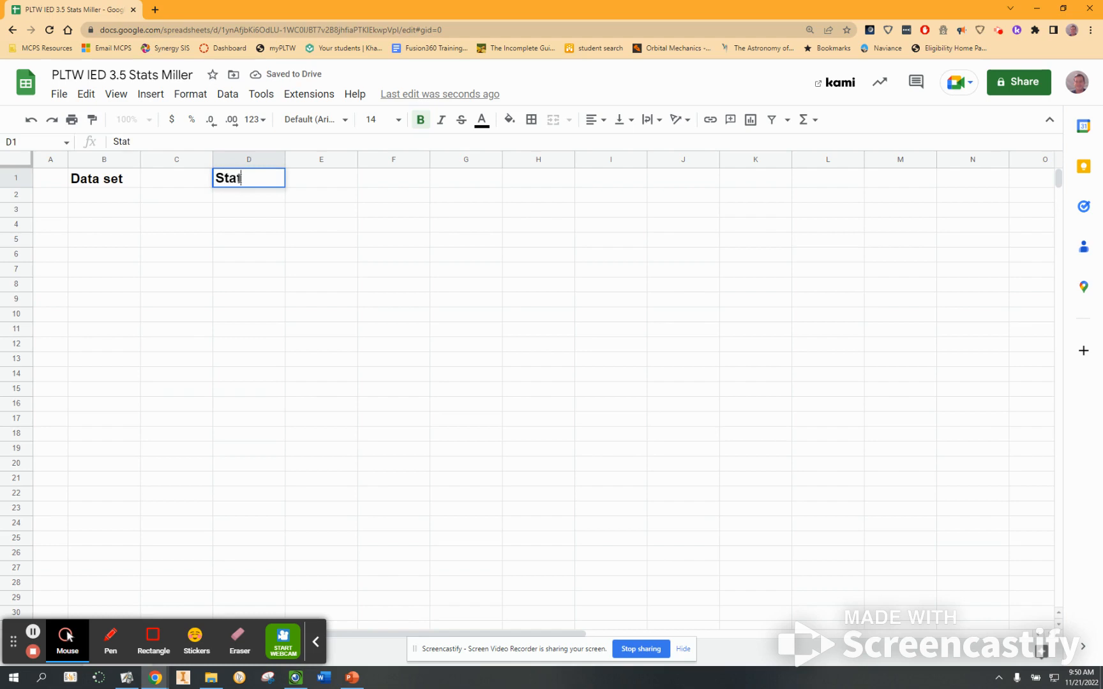
text(istics)
List the labels N, min, Max and Range in cells D2 to D5.
click(243, 256)
click(231, 198)
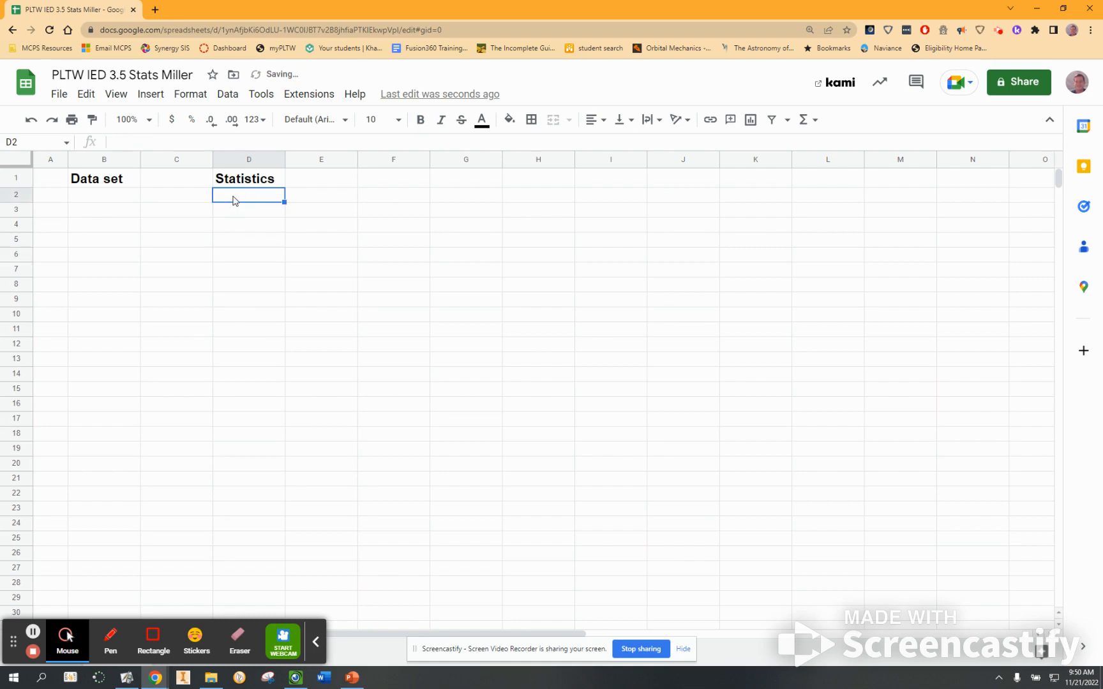
text(N)
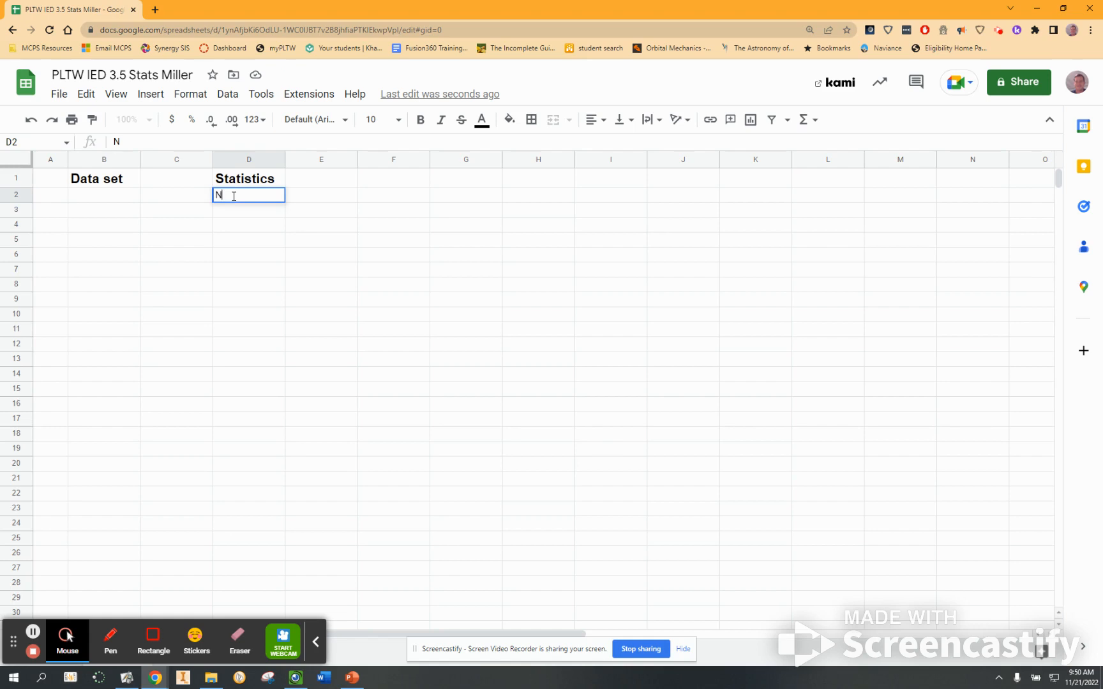
key(Return)
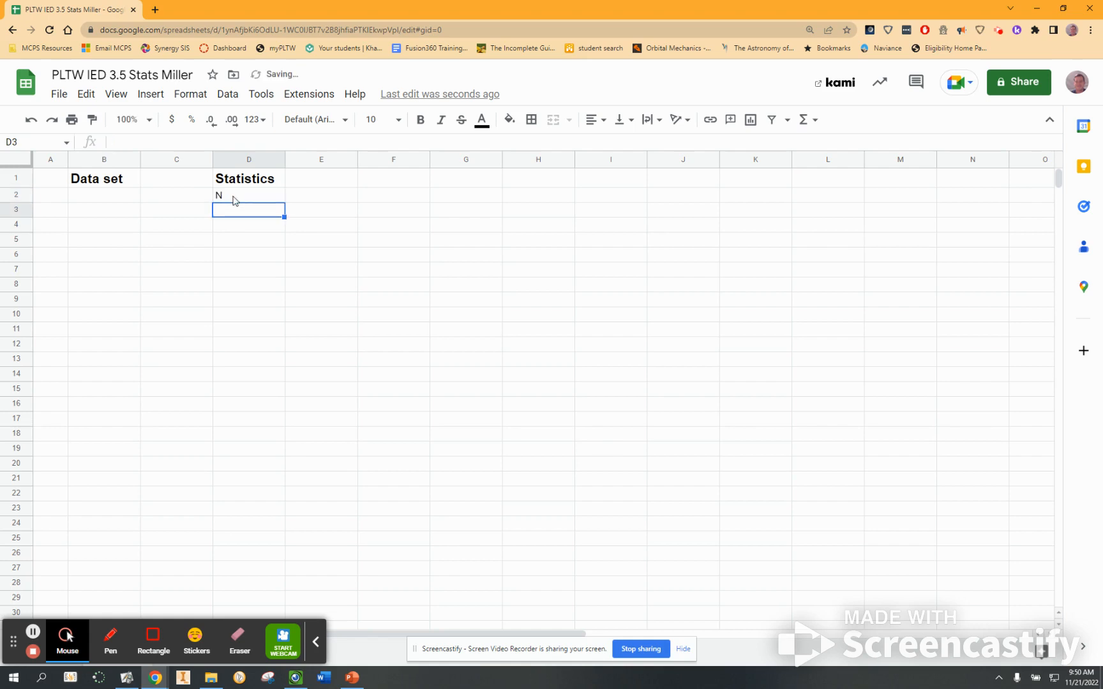
text(min)
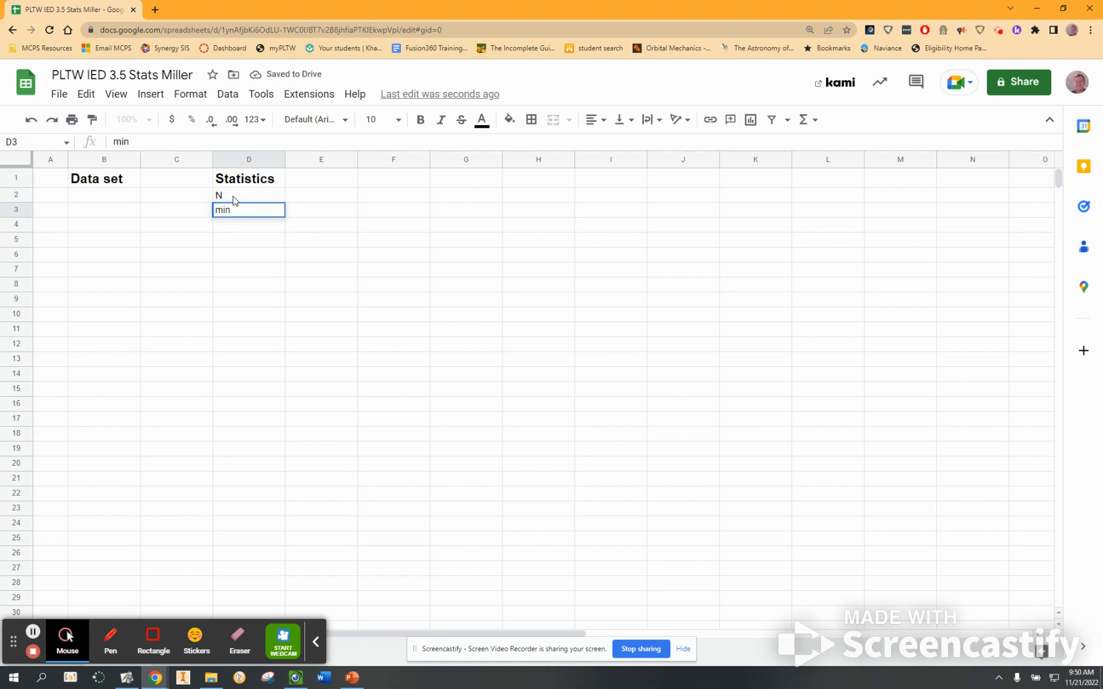
key(Return)
text(M)
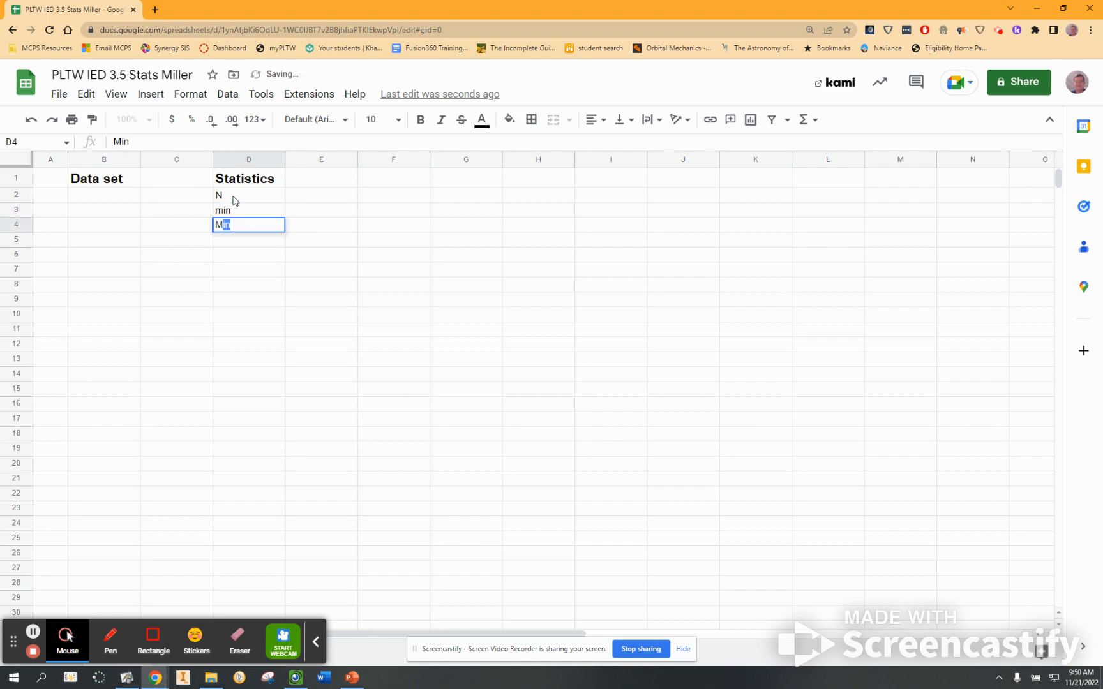
text(Aax)
key(Return)
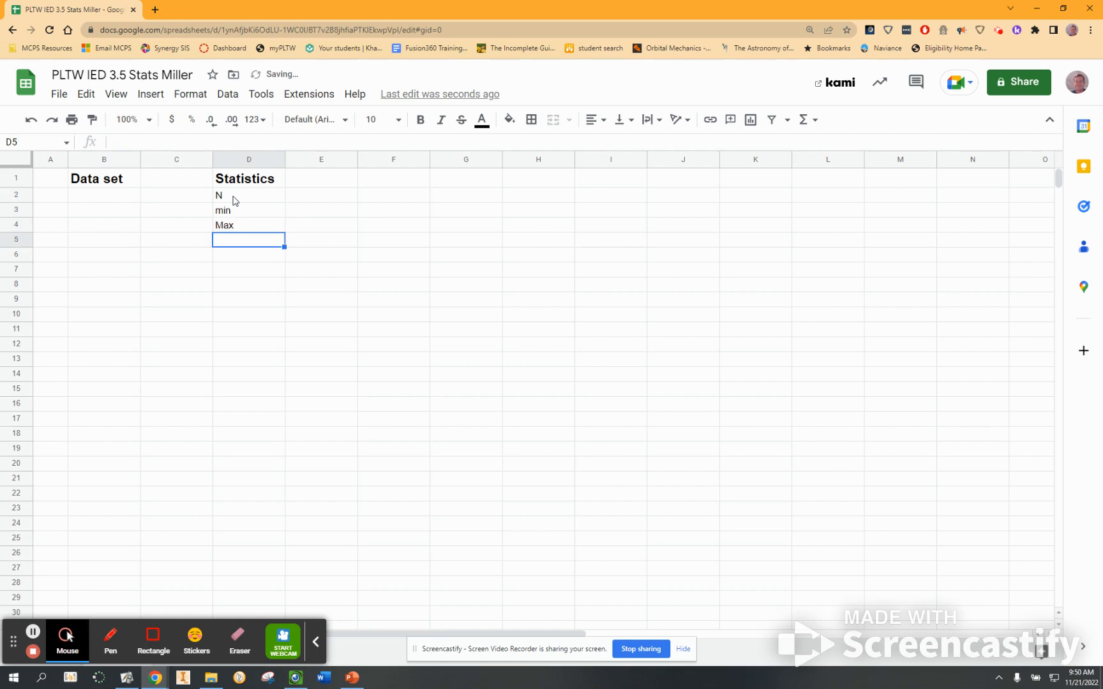
text(Range)
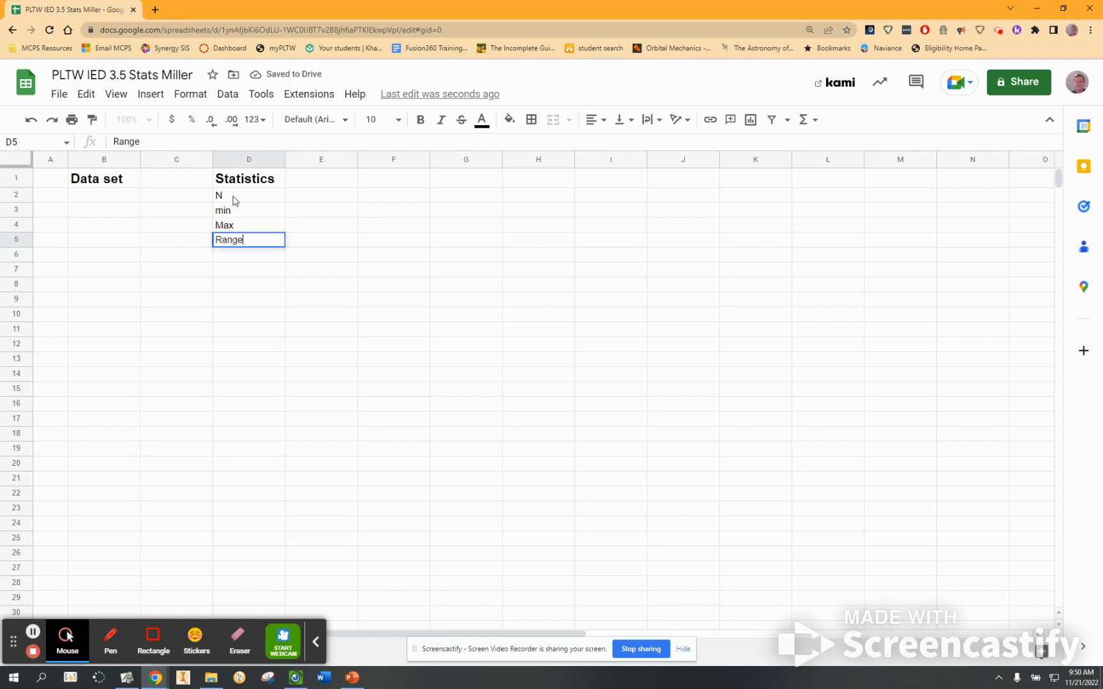
key(Return)
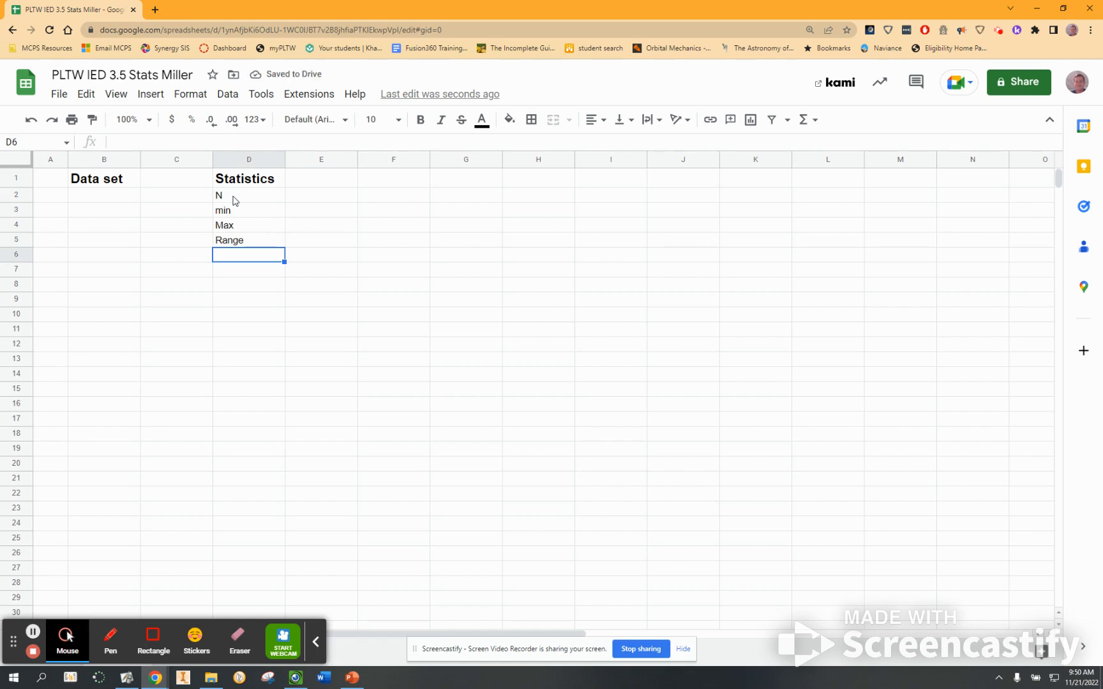
Add the labels Mean, Median, Mode and standard deviation in cells D7 to D10.
key(Down)
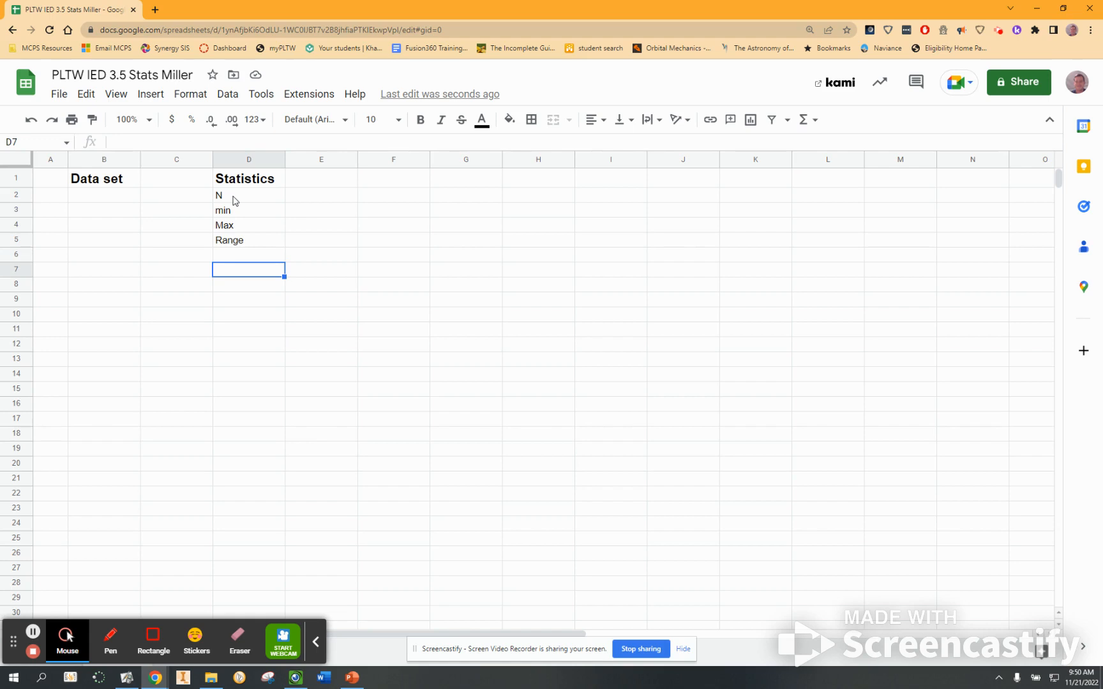
text(Mean)
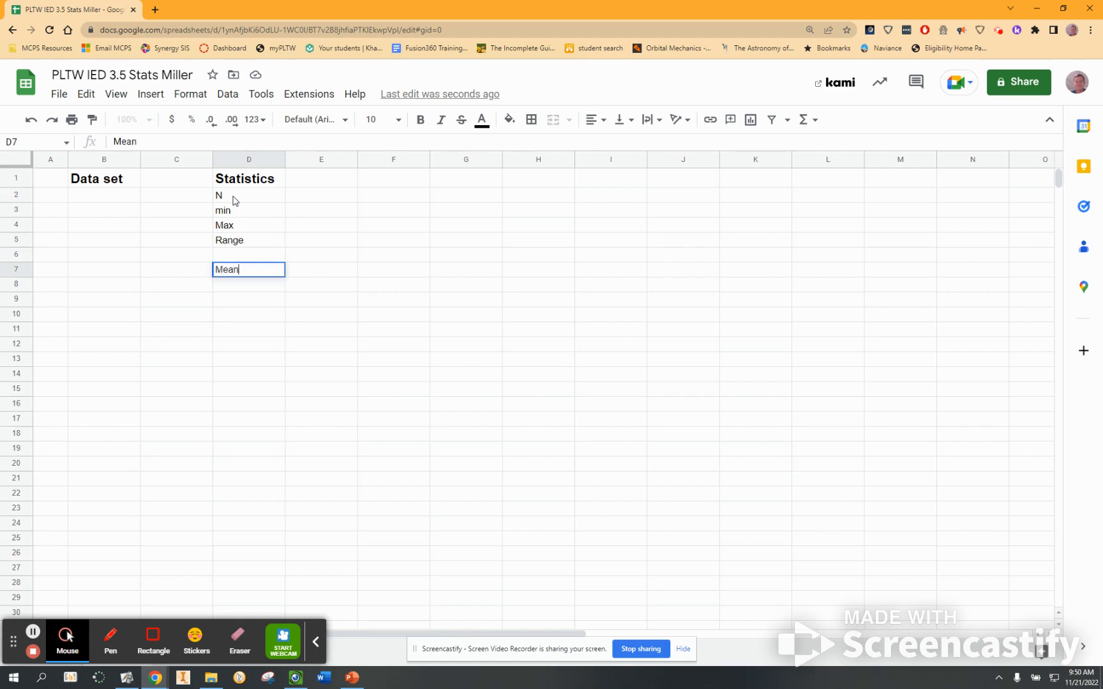
key(Return)
text(Median)
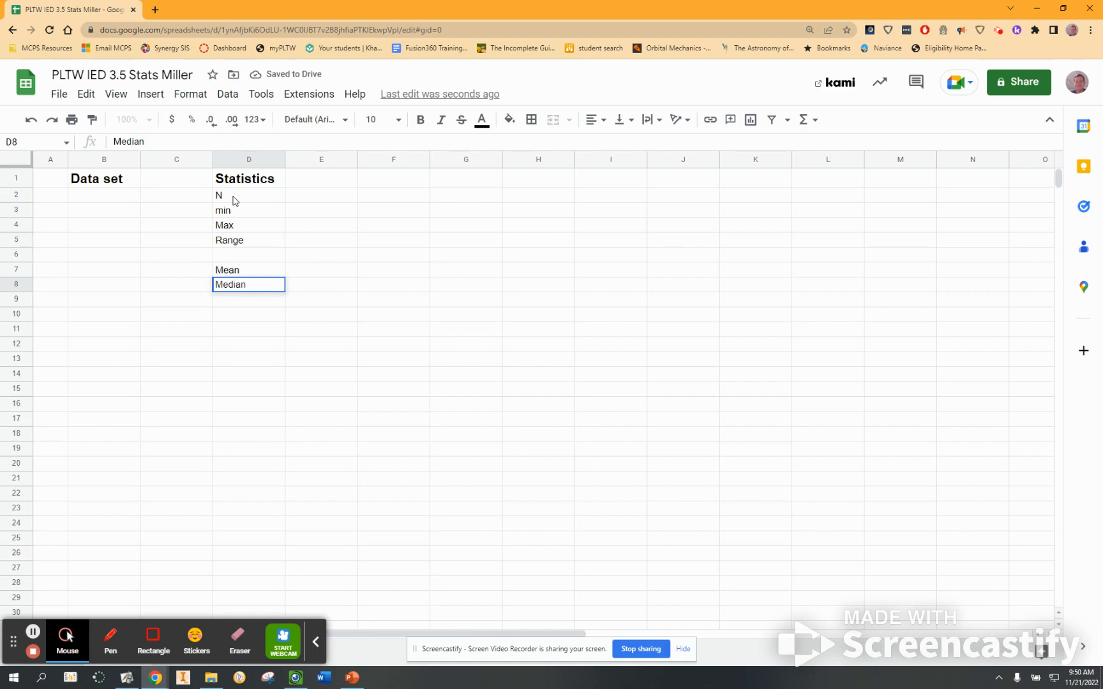
key(Return)
text(Mode)
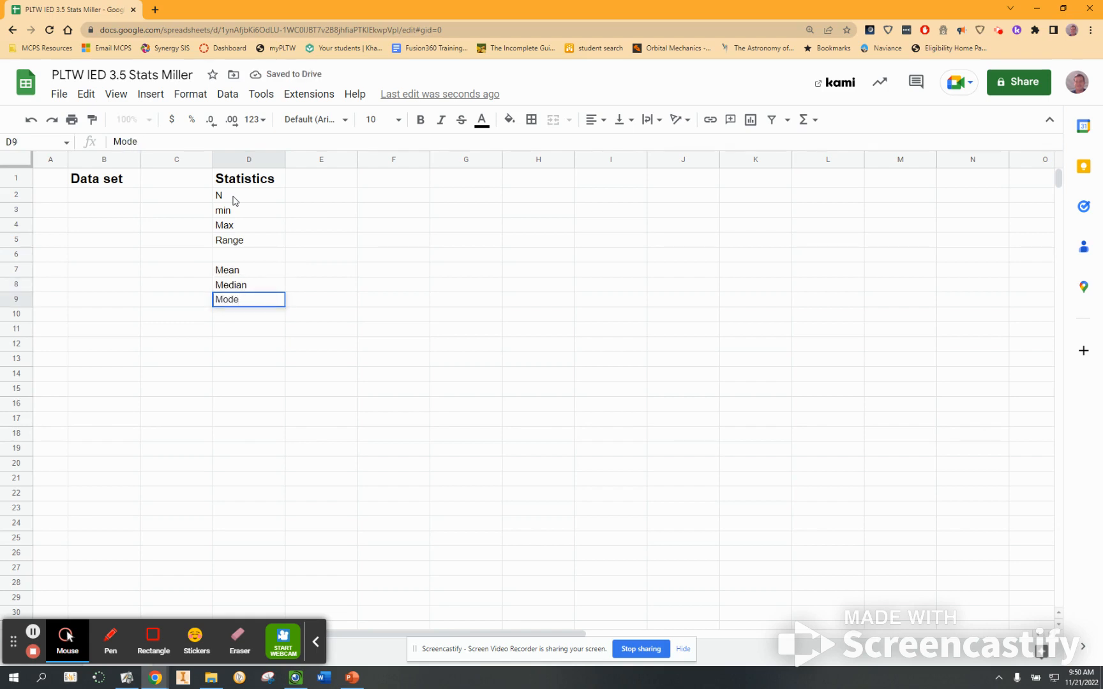
key(Return)
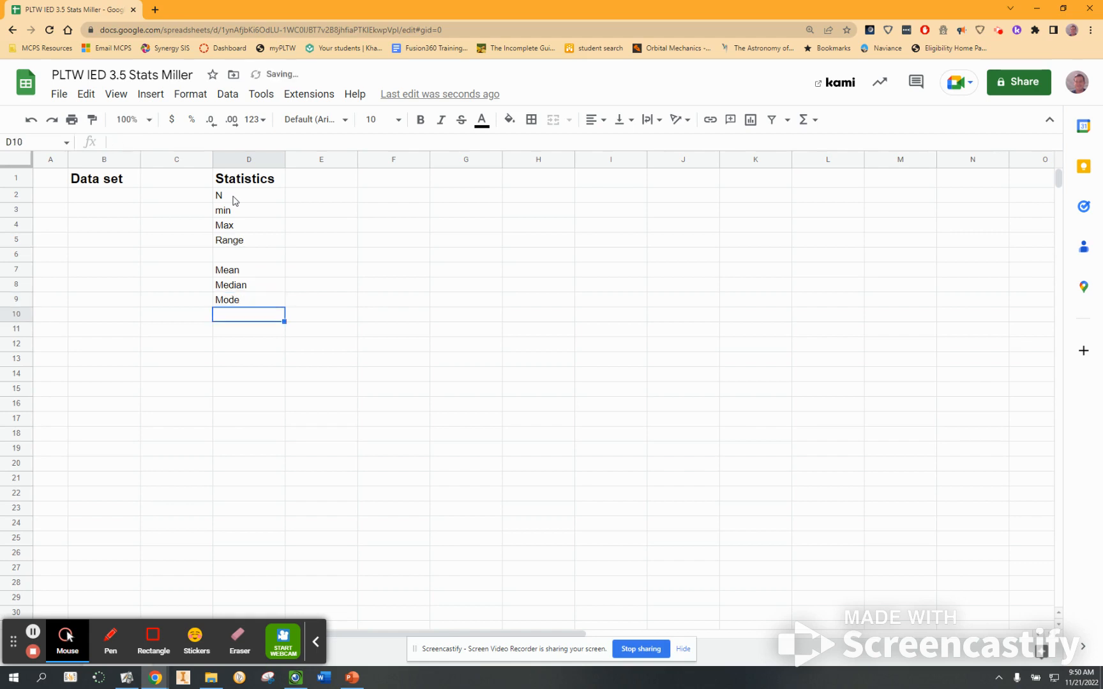
text(standard deviation)
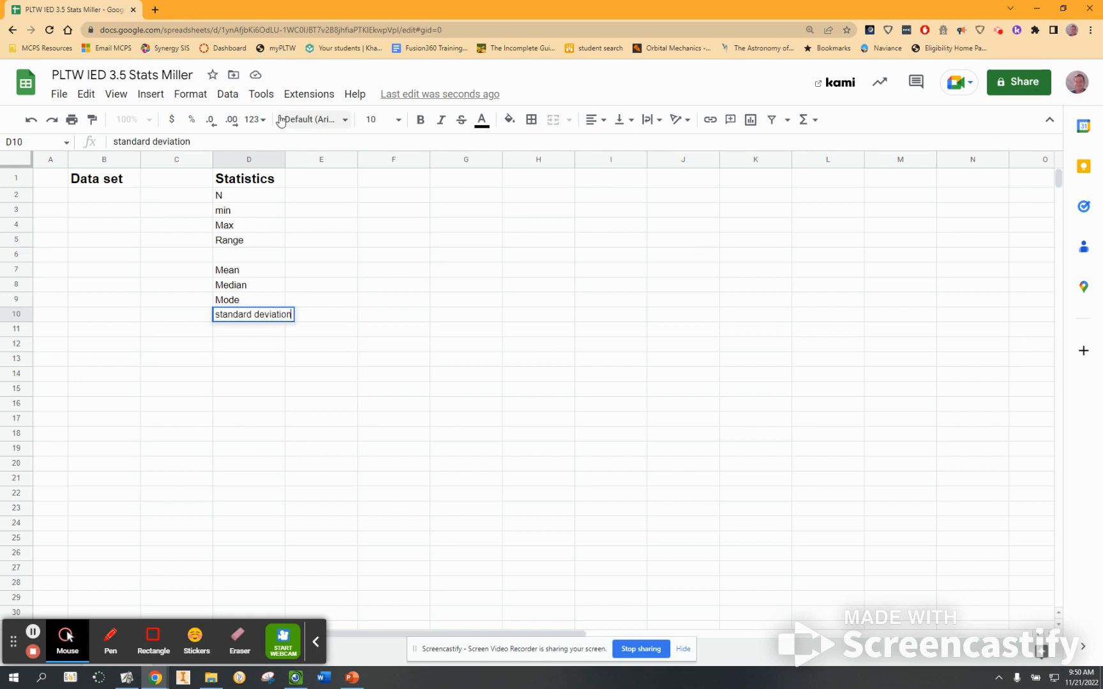
click(303, 195)
Widen column D to fit the standard deviation label.
drag(287, 162, 312, 163)
click(332, 406)
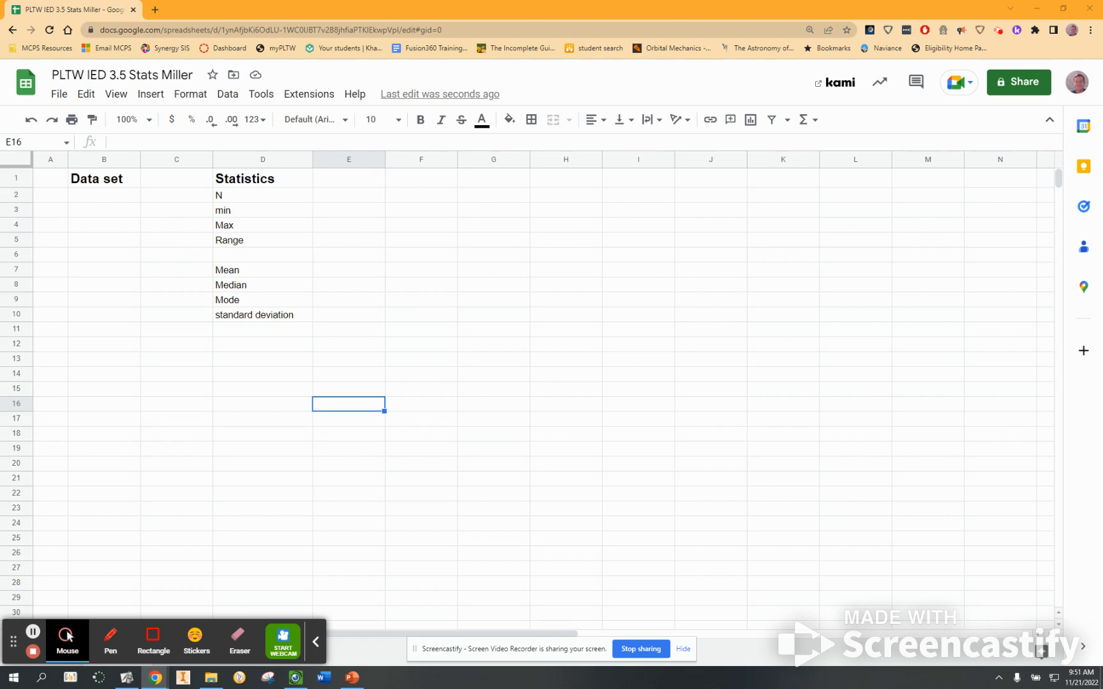
Paste the copied data values into column B starting at B2.
click(82, 196)
key(ctrl+v)
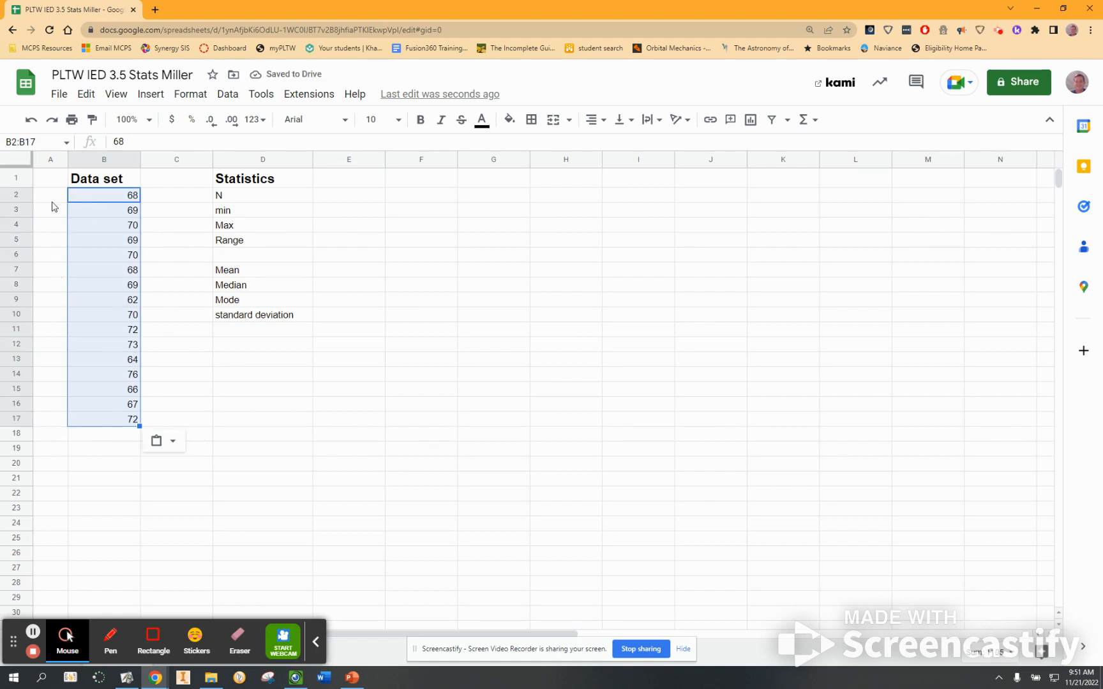
click(97, 448)
click(92, 420)
click(233, 407)
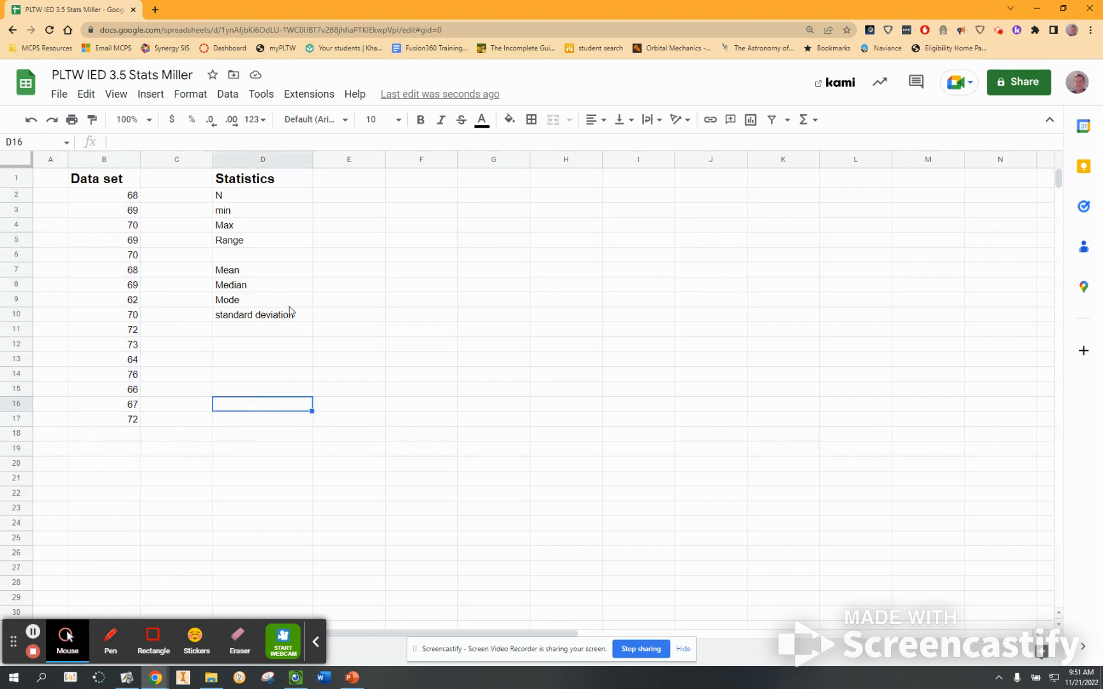
Insert a COUNT formula in E2 that counts the values in column B.
click(339, 201)
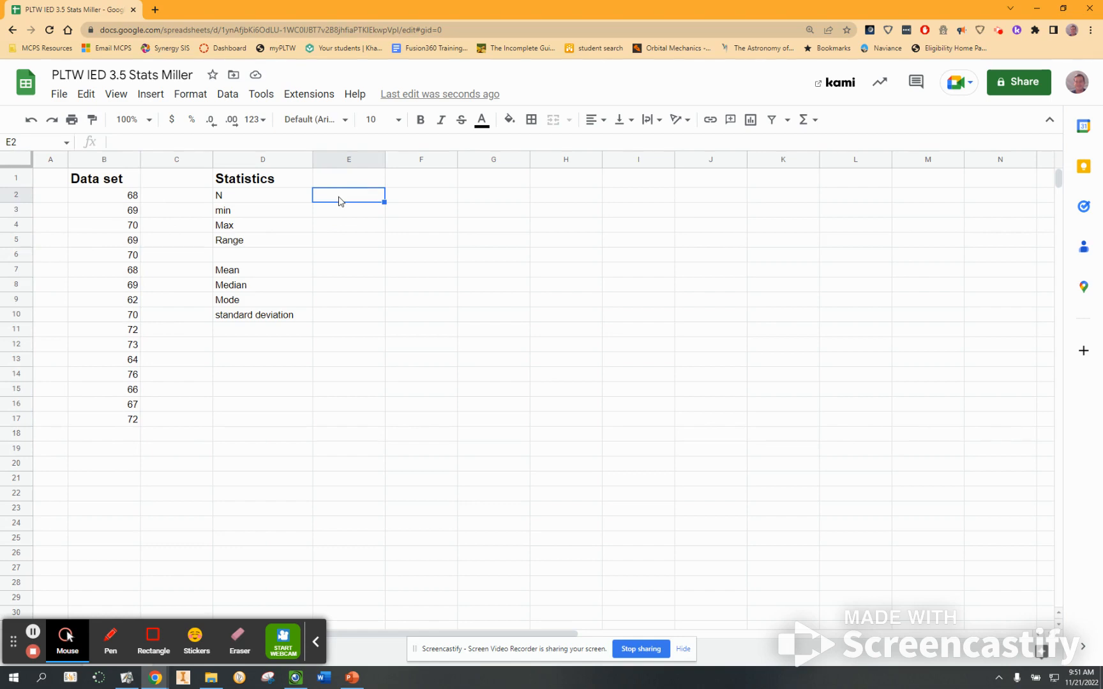
click(808, 120)
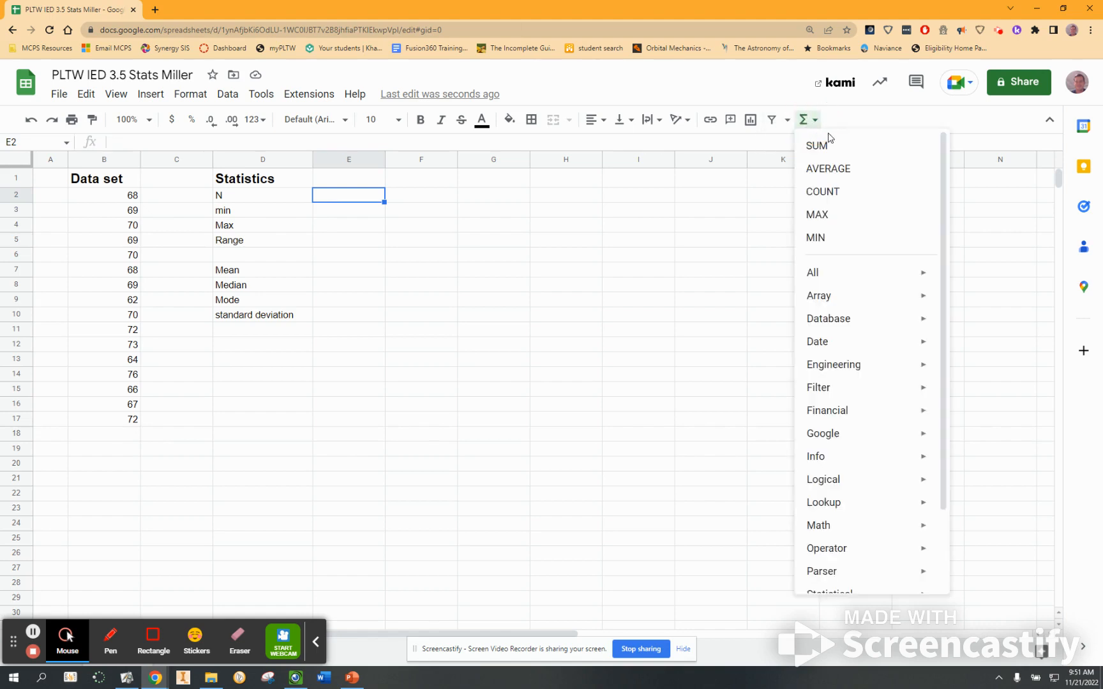
click(824, 197)
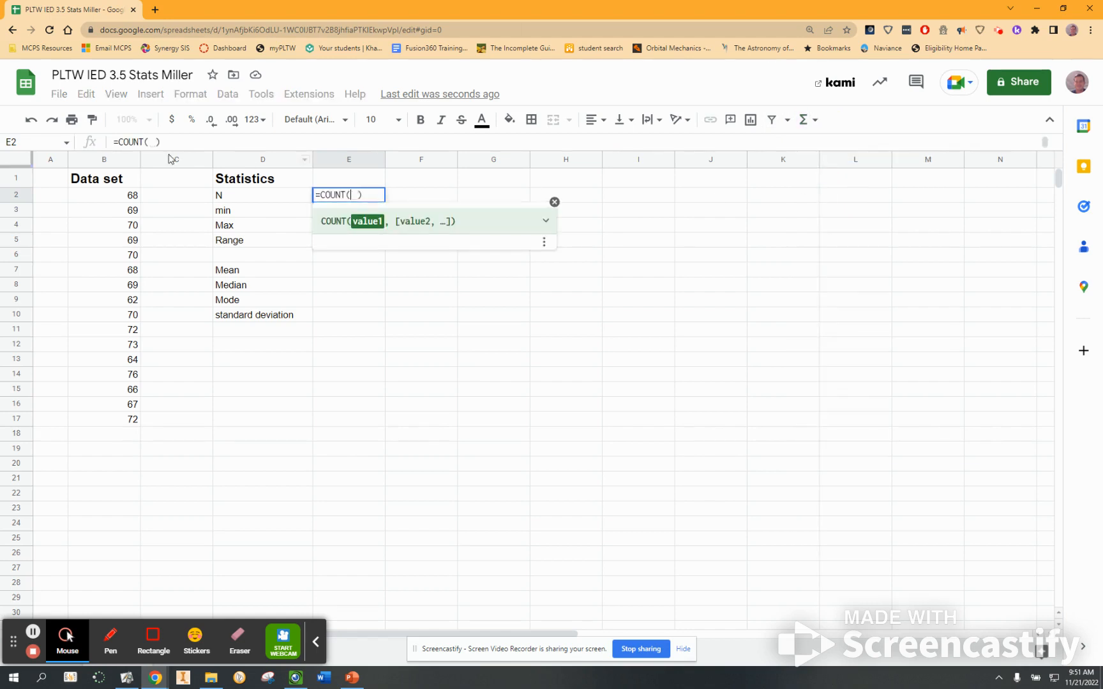
click(104, 160)
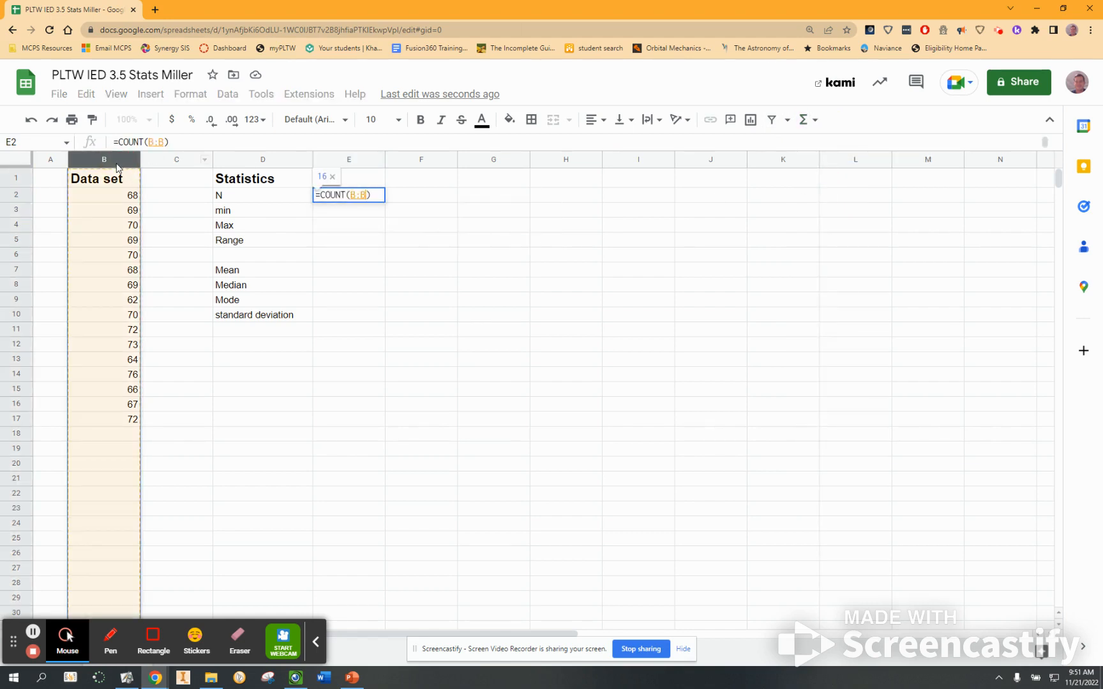
key(Return)
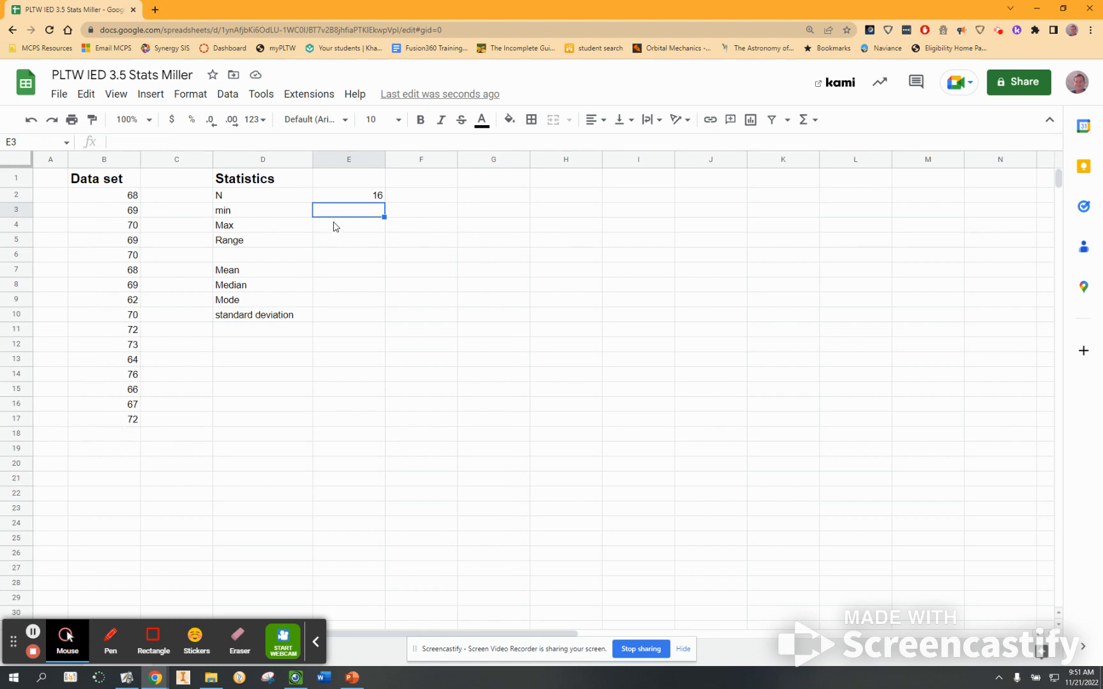
Enter the formula =MIN(B:B) in E2's neighbour E3 for the minimum.
text(=)
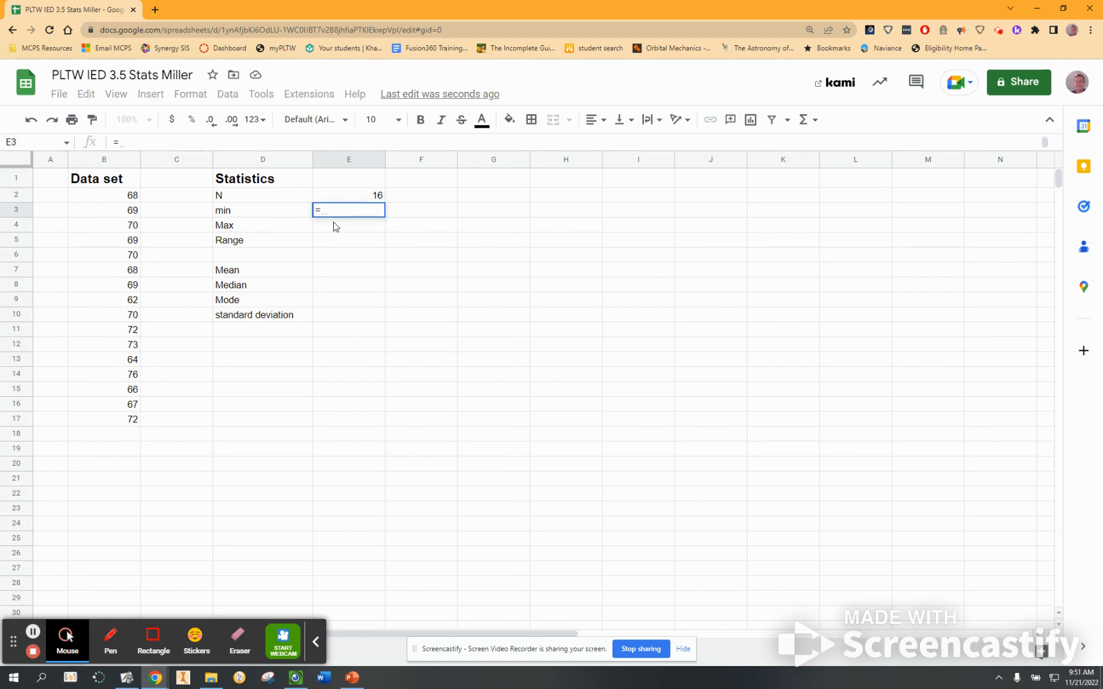
text(min)
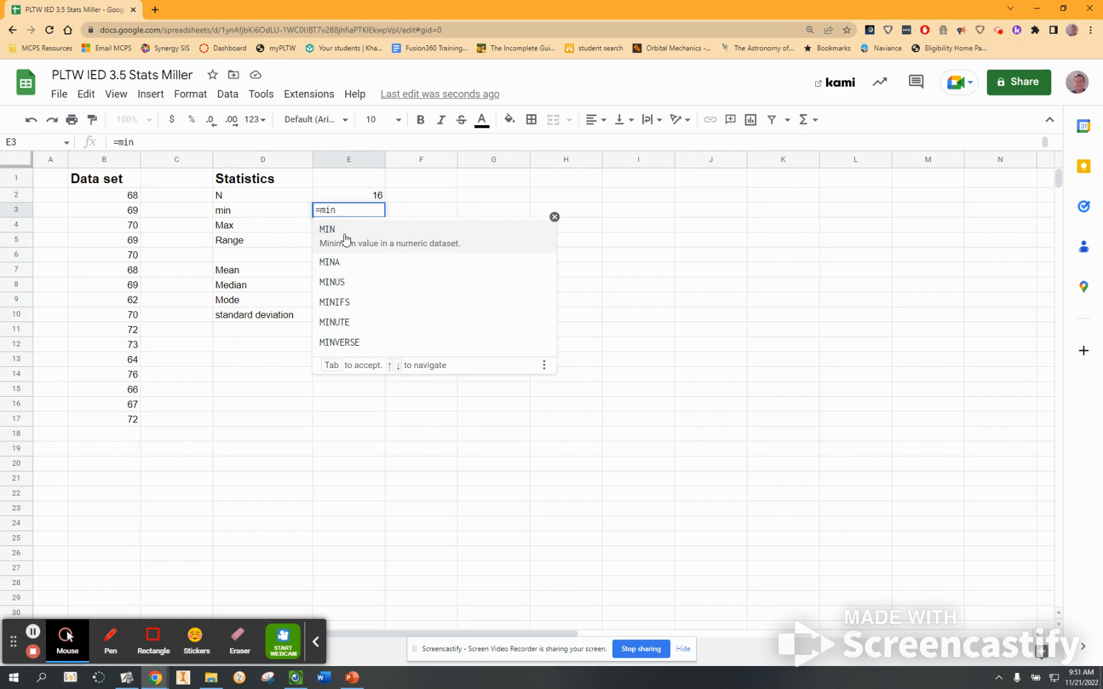
click(346, 239)
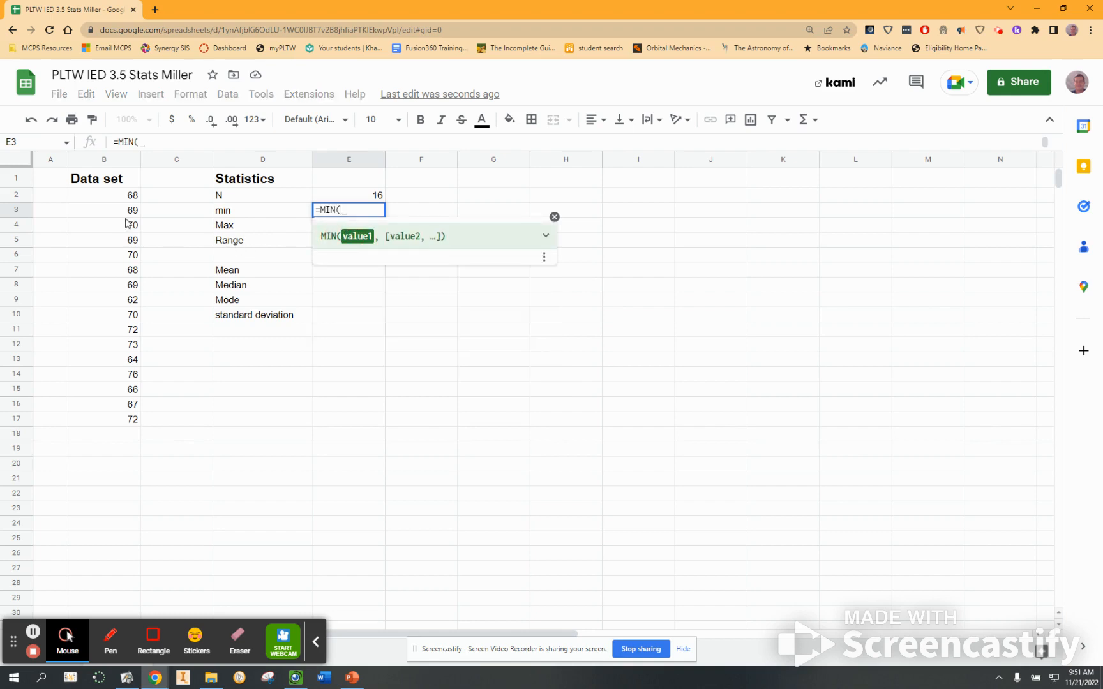
click(112, 162)
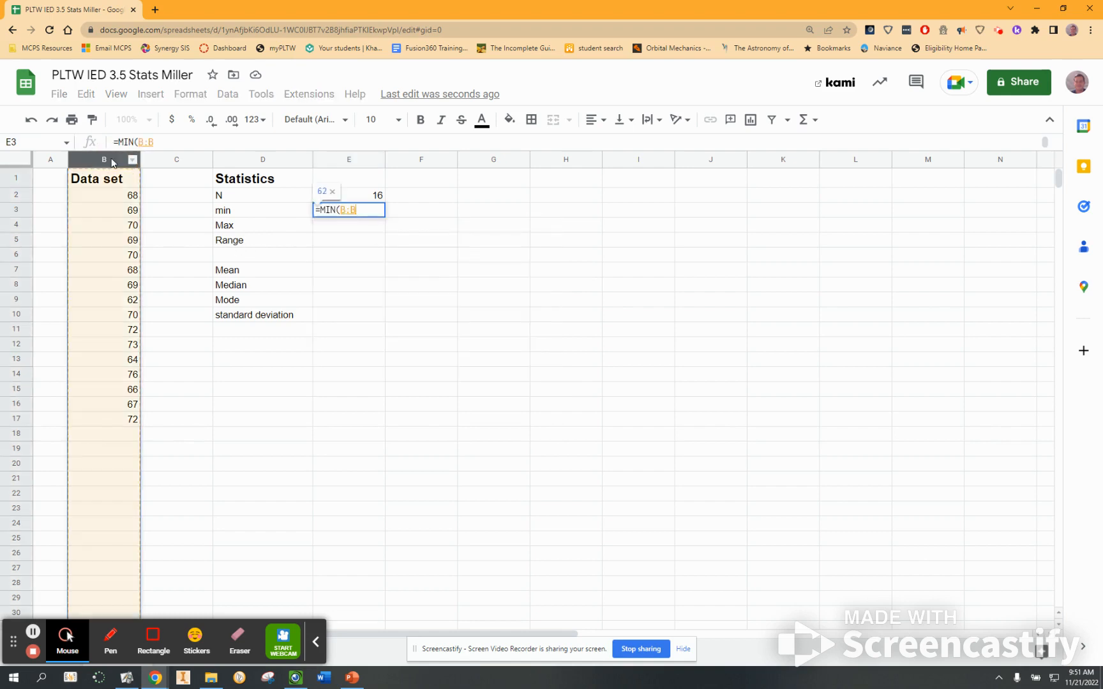
key(Return)
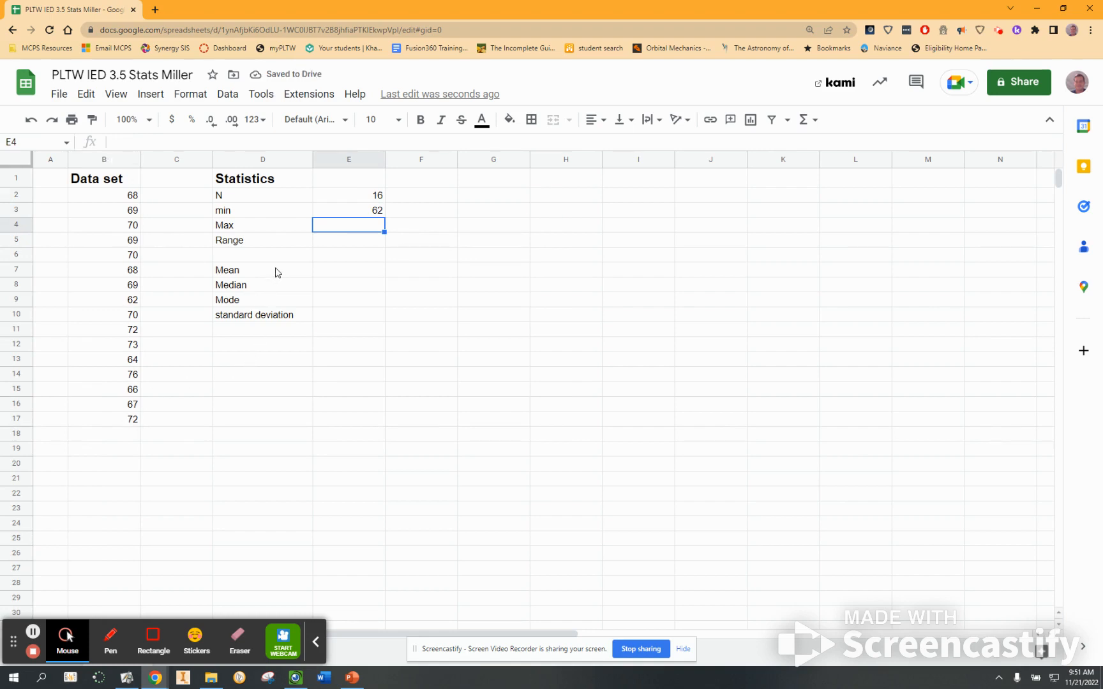
Enter the formula =MAX(B:B) in E4 for the maximum.
text(=max)
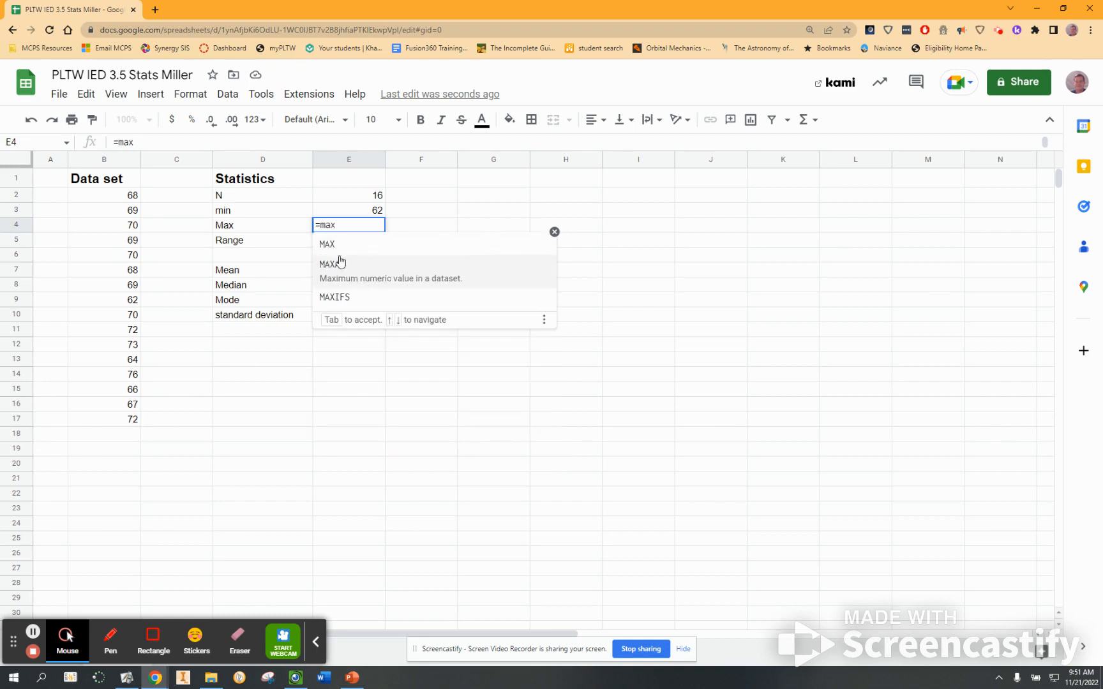
click(348, 254)
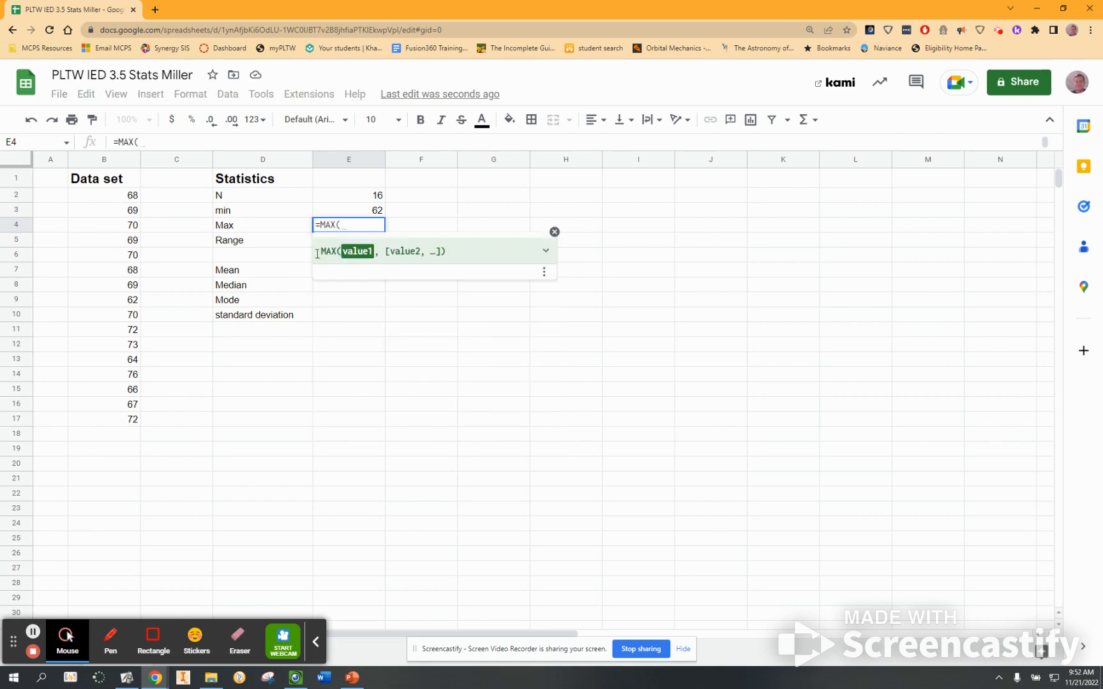
click(123, 161)
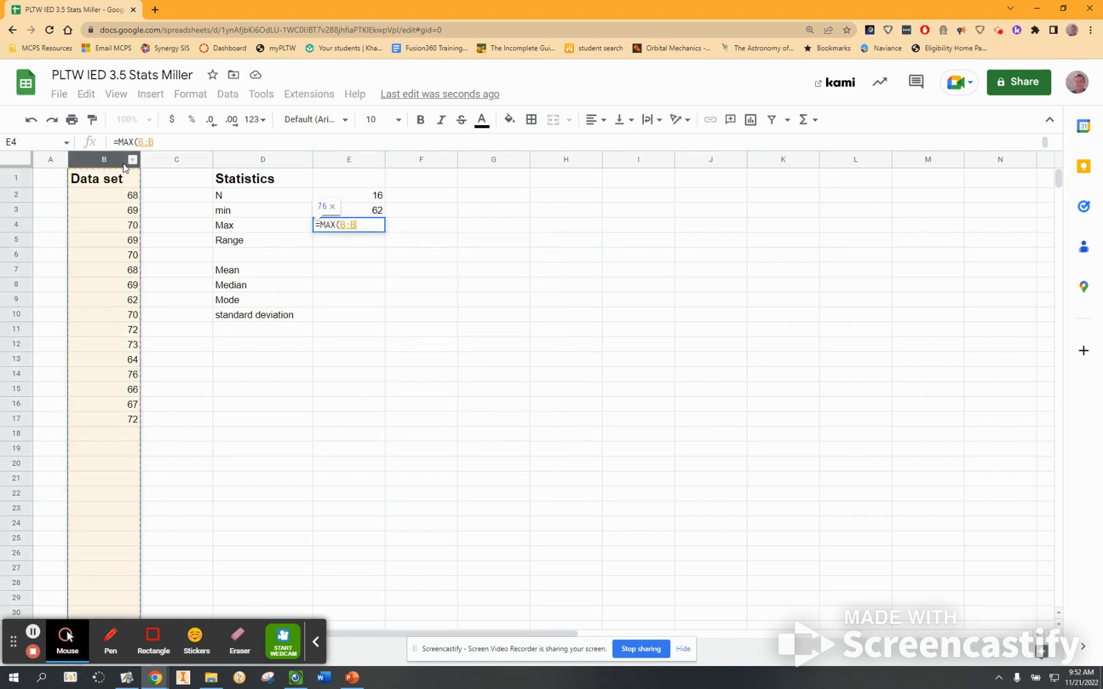
key(Return)
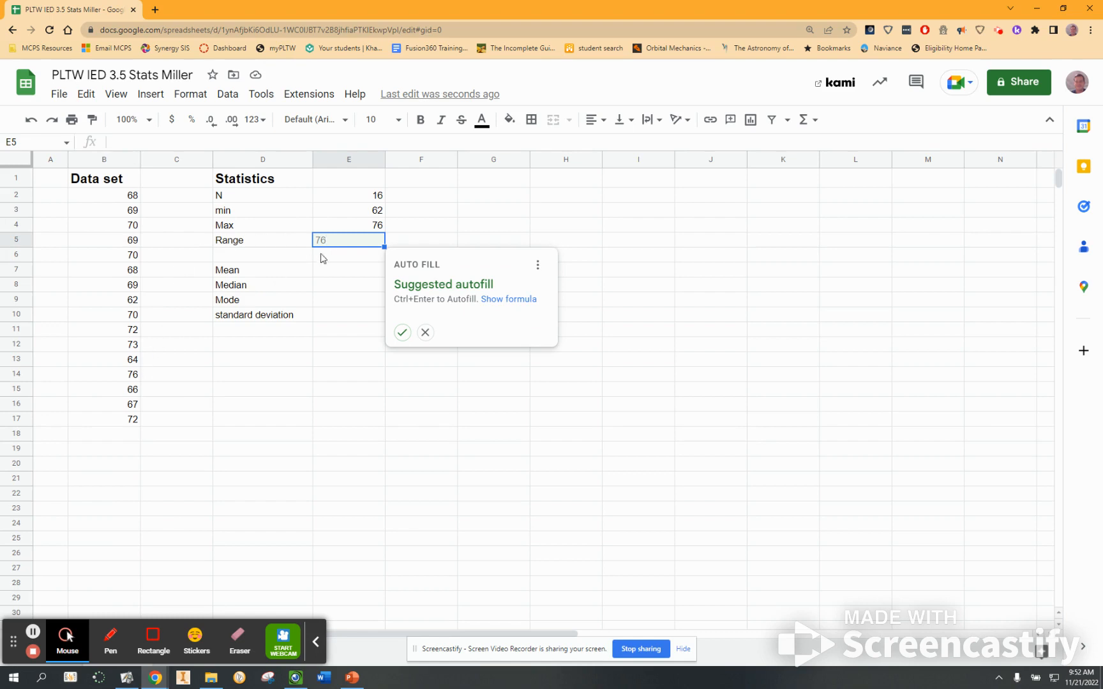
click(343, 247)
text(=)
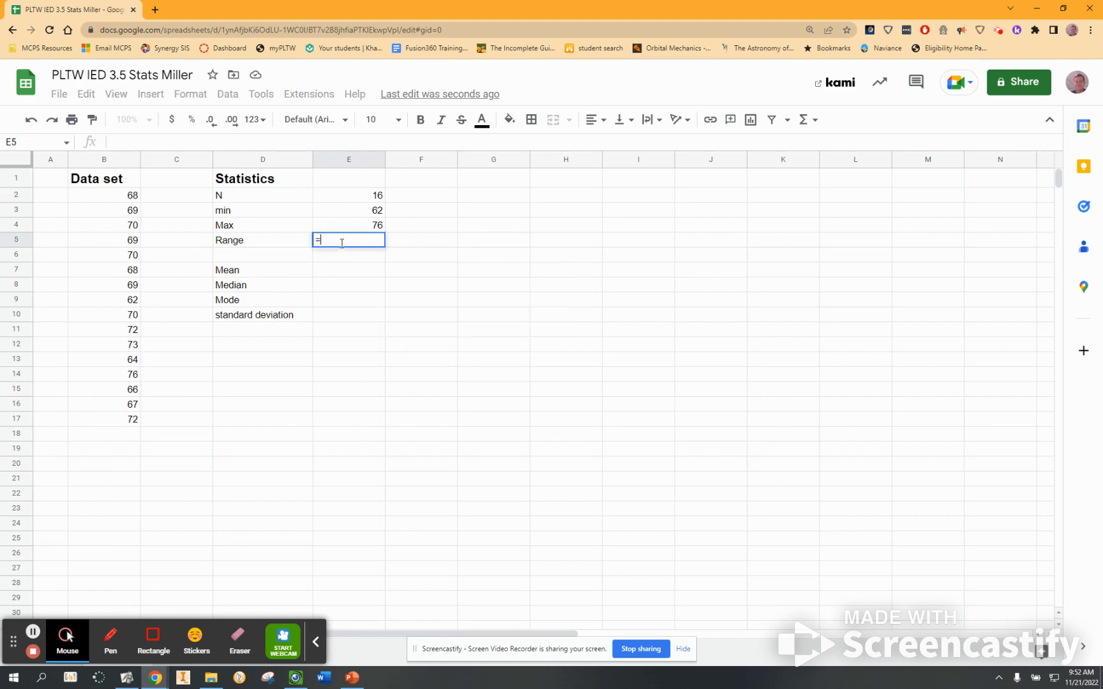
text(N)
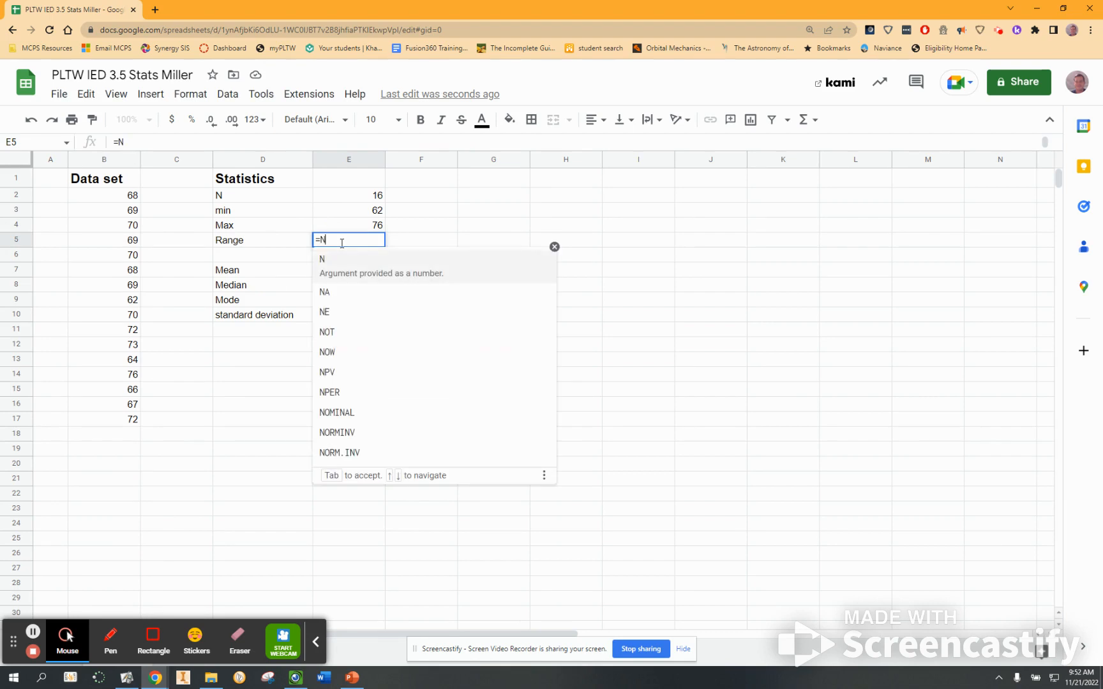
key(BackSpace)
text(RANG)
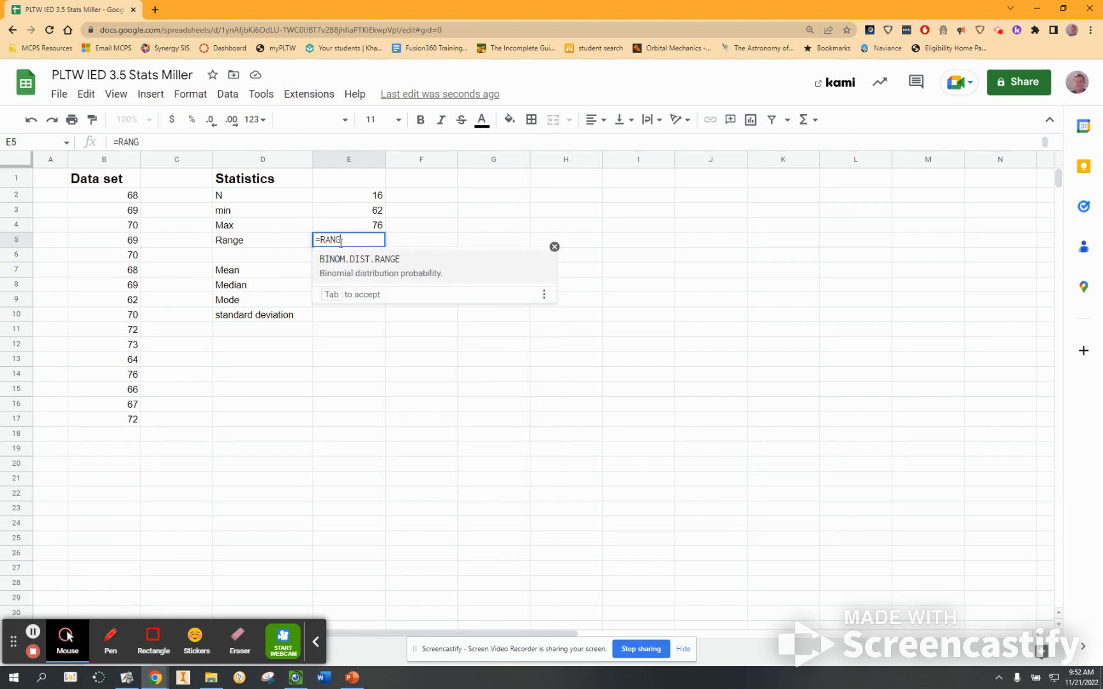
key(BackSpace)
key(BackSpace)
key(BackSpace)
key(BackSpace)
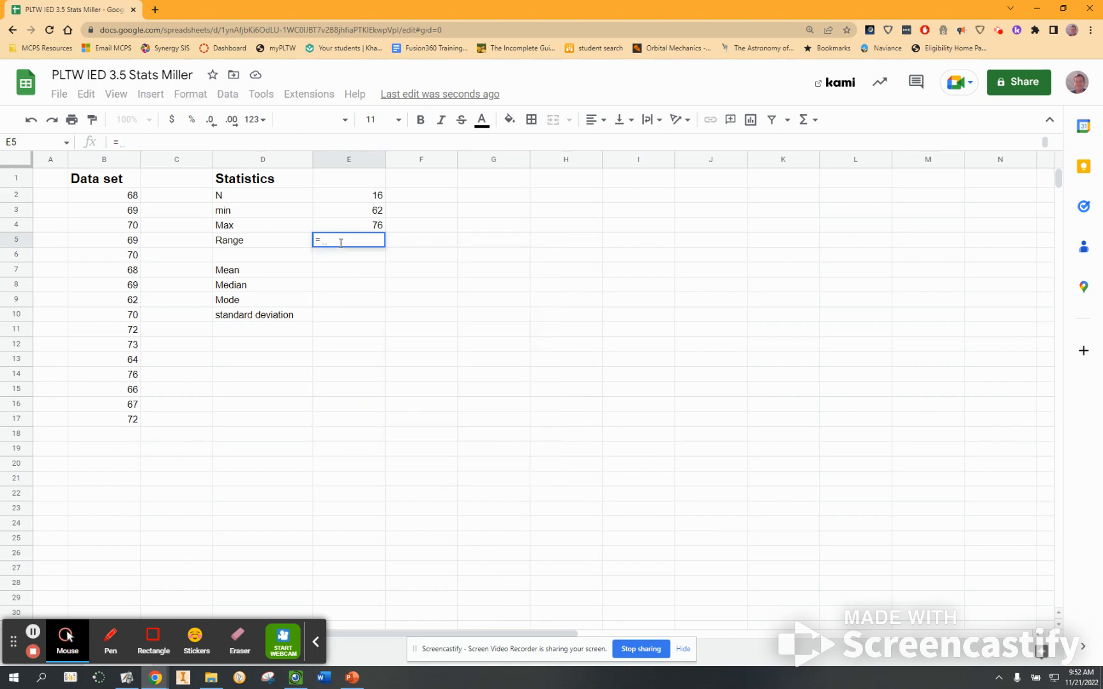
key(BackSpace)
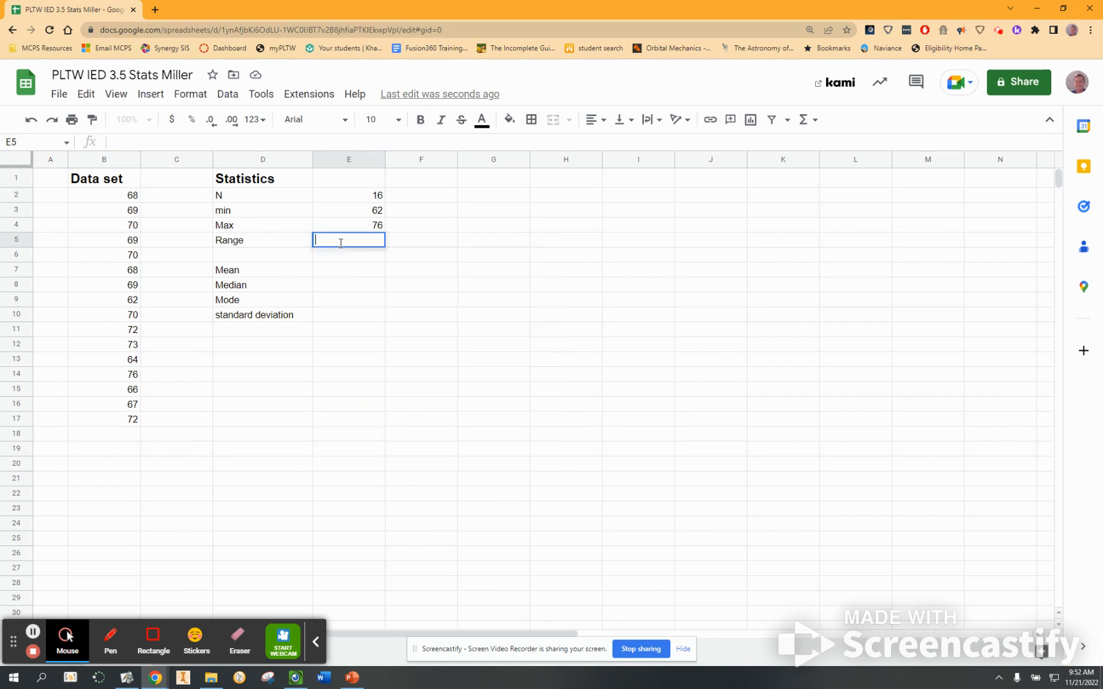
click(372, 330)
Enter a range formula in E5 that subtracts E3 from E4.
click(336, 242)
text(=)
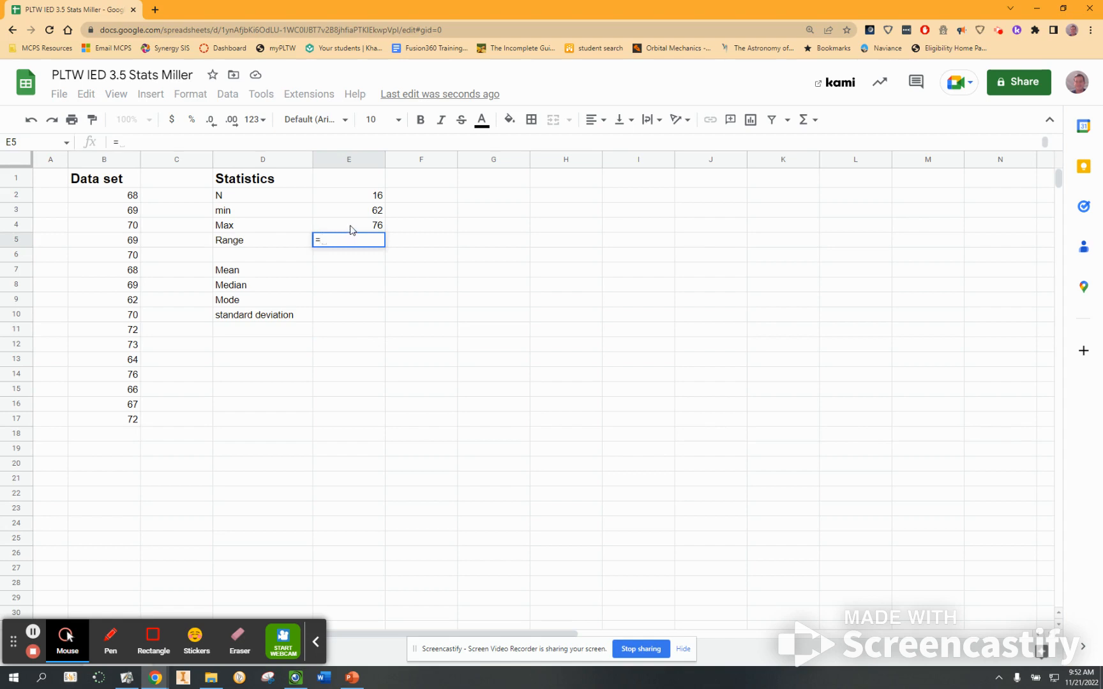
click(350, 229)
text(-)
click(360, 213)
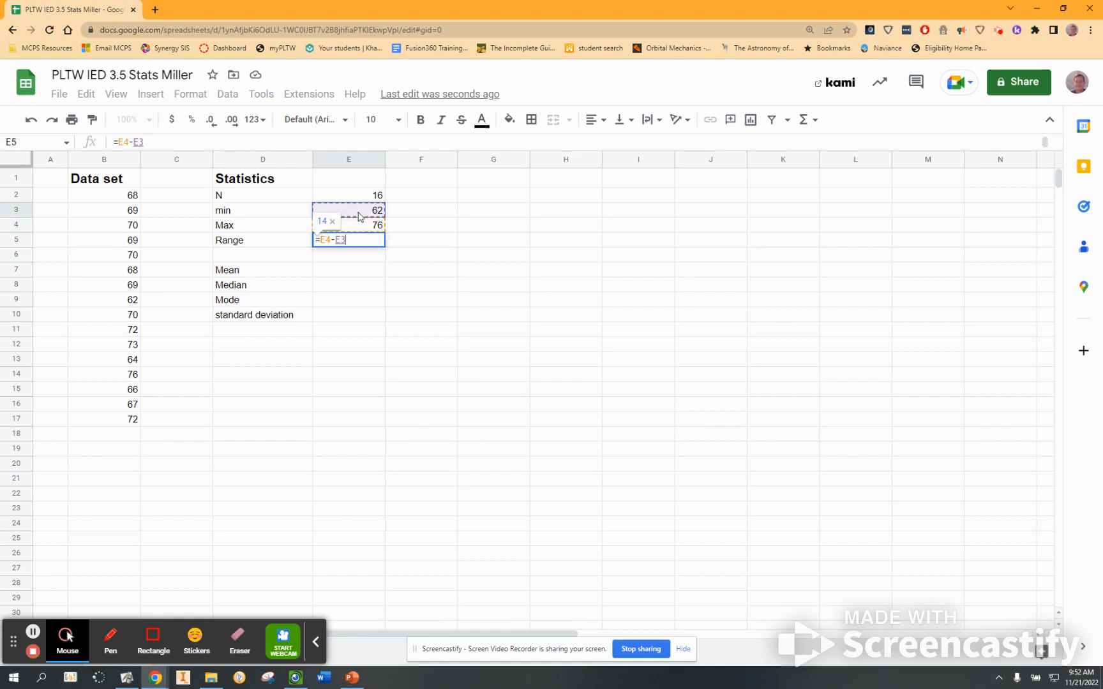
key(Return)
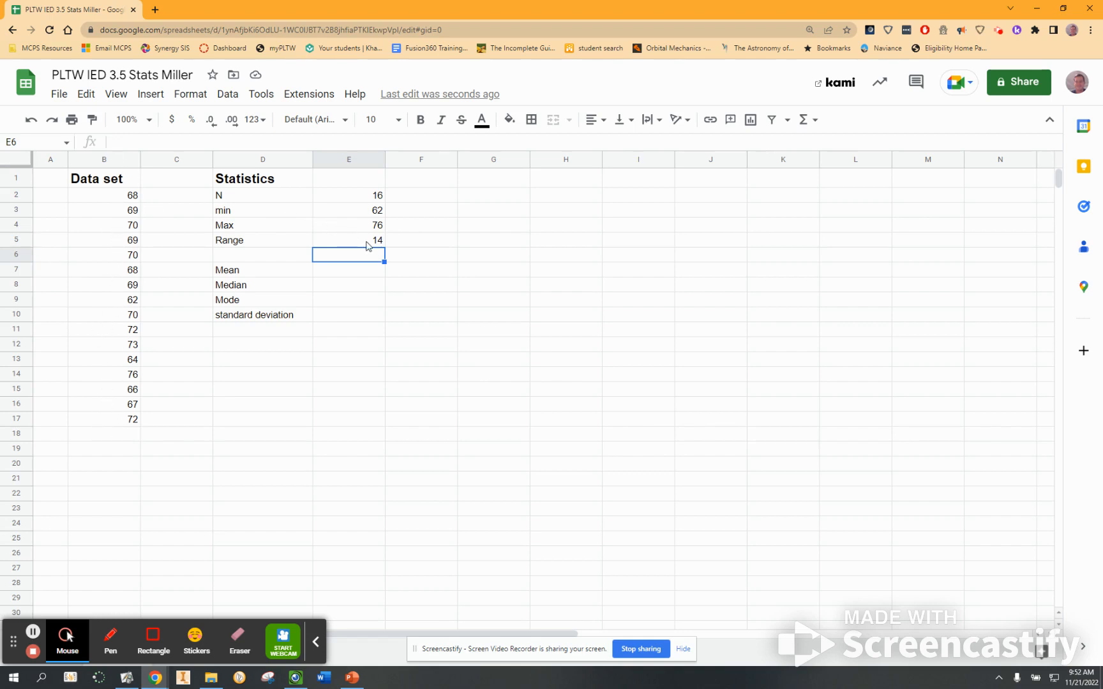
Change the value in B14 to 80 to test the formulas, then undo that edit.
click(366, 242)
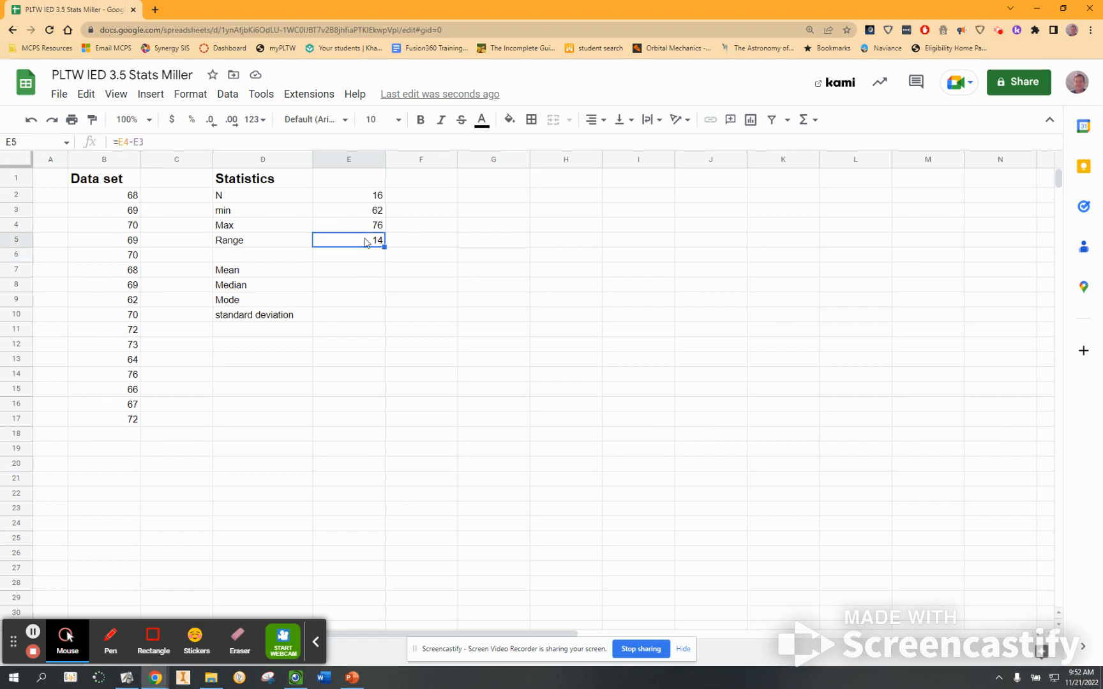
click(123, 380)
text(80)
key(Return)
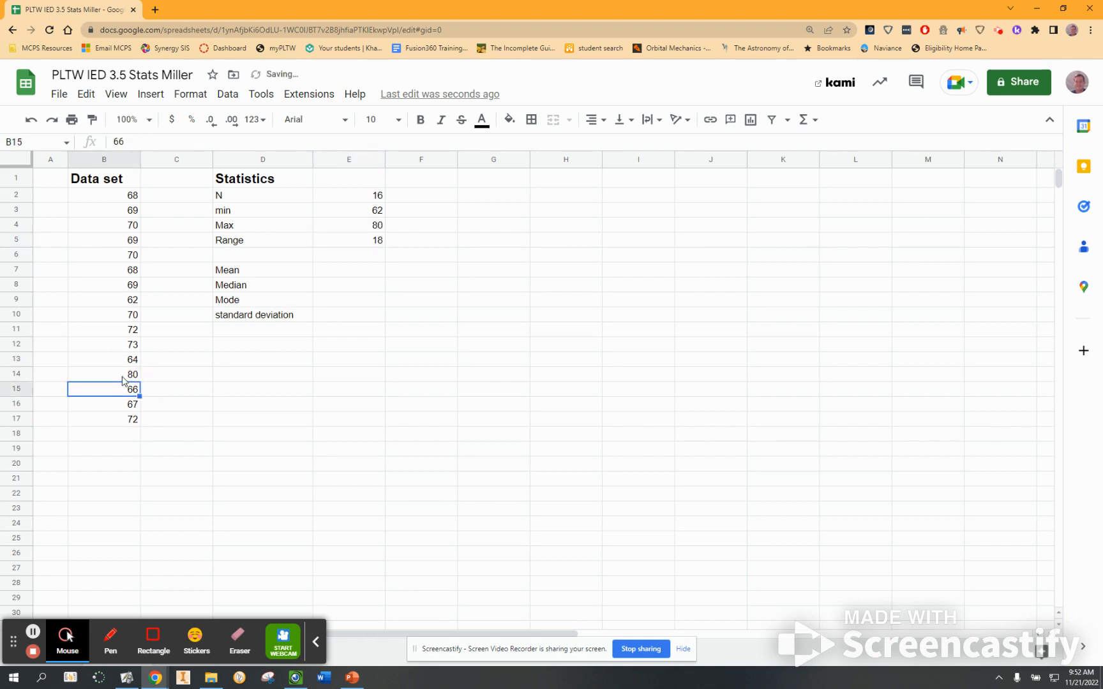
click(123, 377)
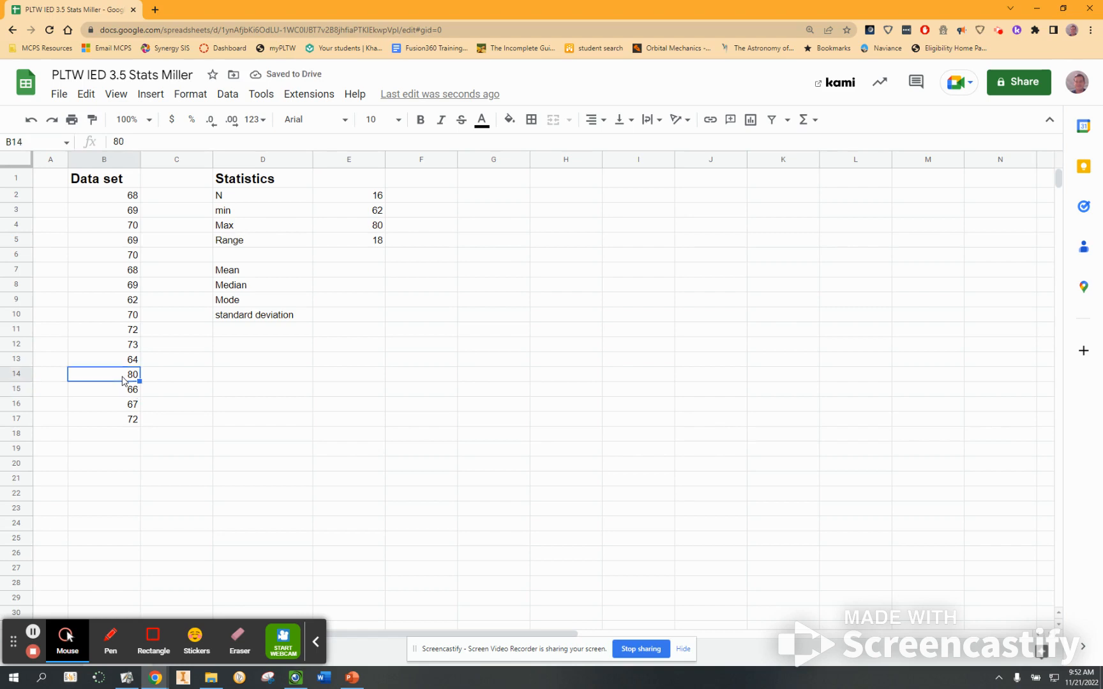
key(ctrl+z)
Insert an AVERAGE formula over column B in E7 for the mean.
click(408, 321)
click(348, 271)
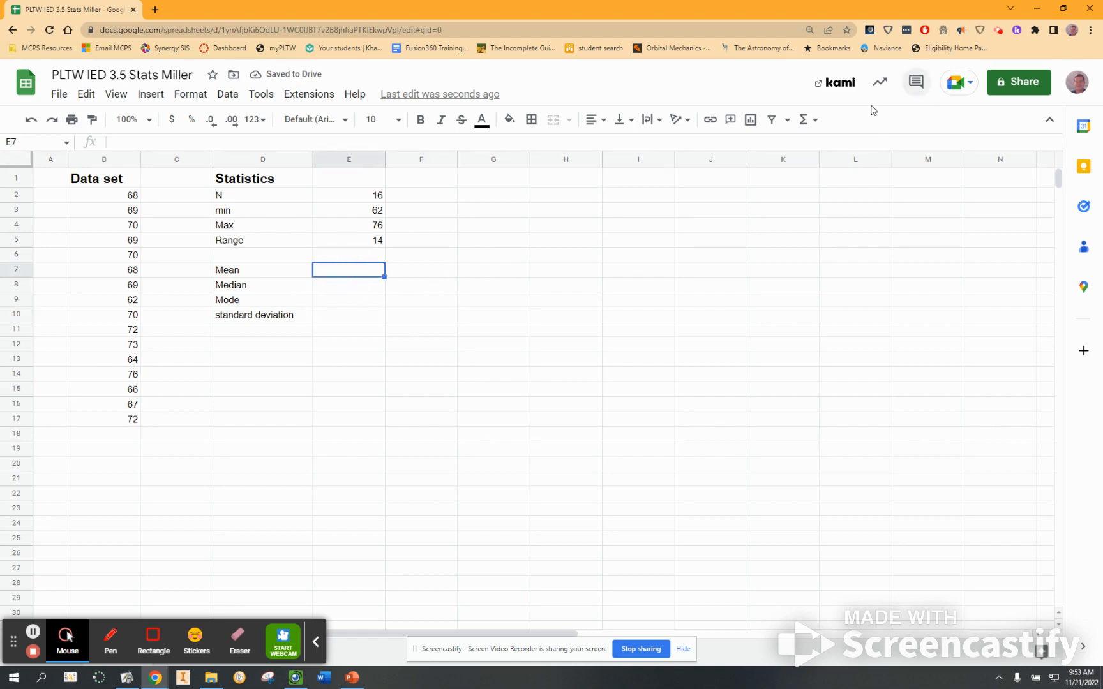
click(814, 121)
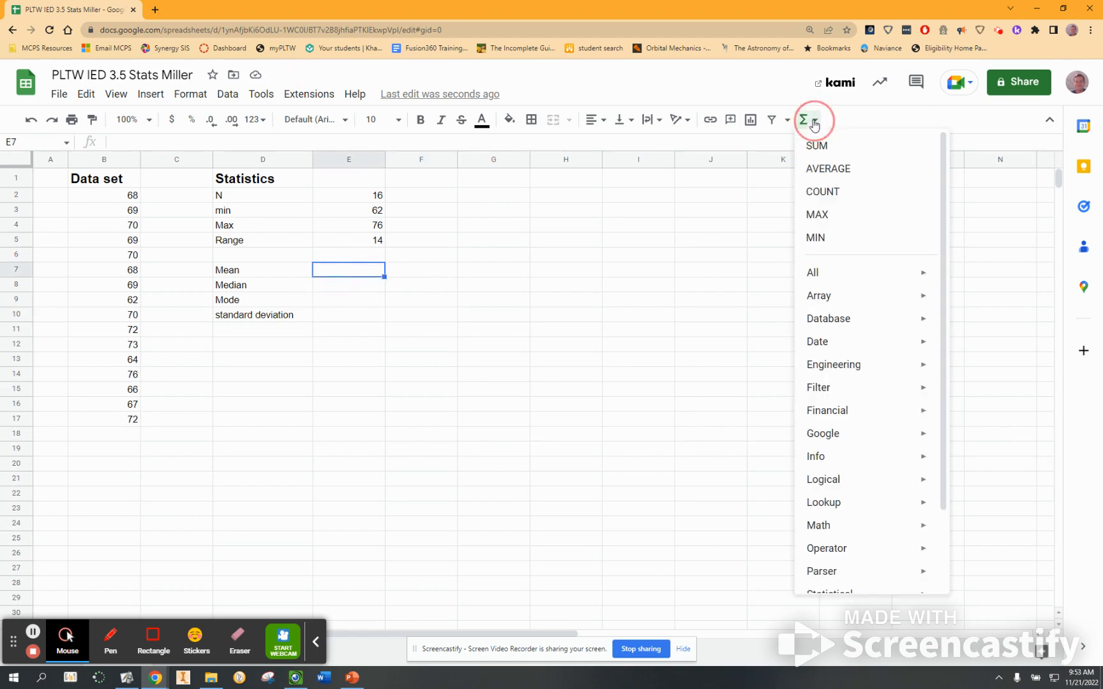
click(818, 171)
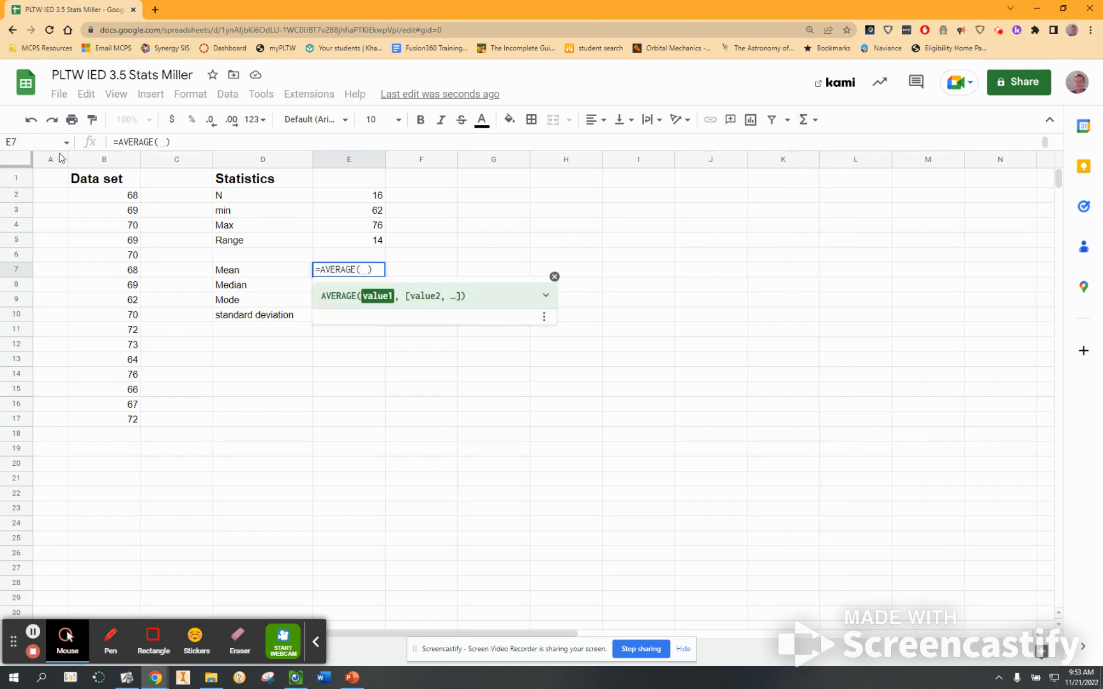
click(92, 164)
key(Return)
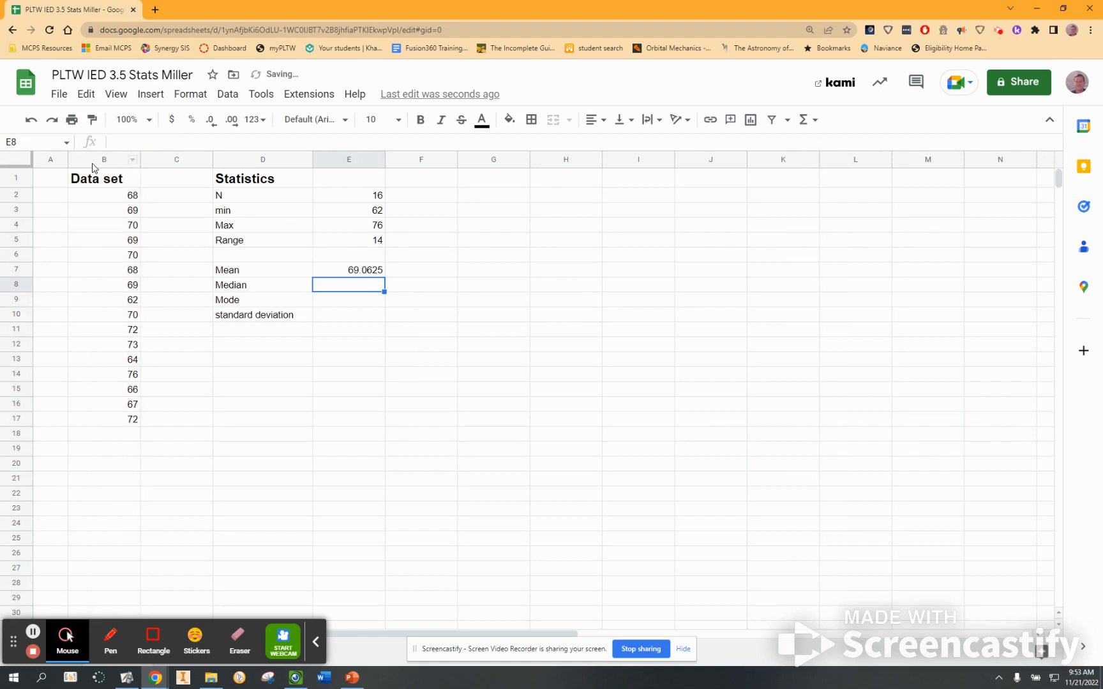
Enter the formula =MODE(B:B) in E9 for the mode.
click(340, 304)
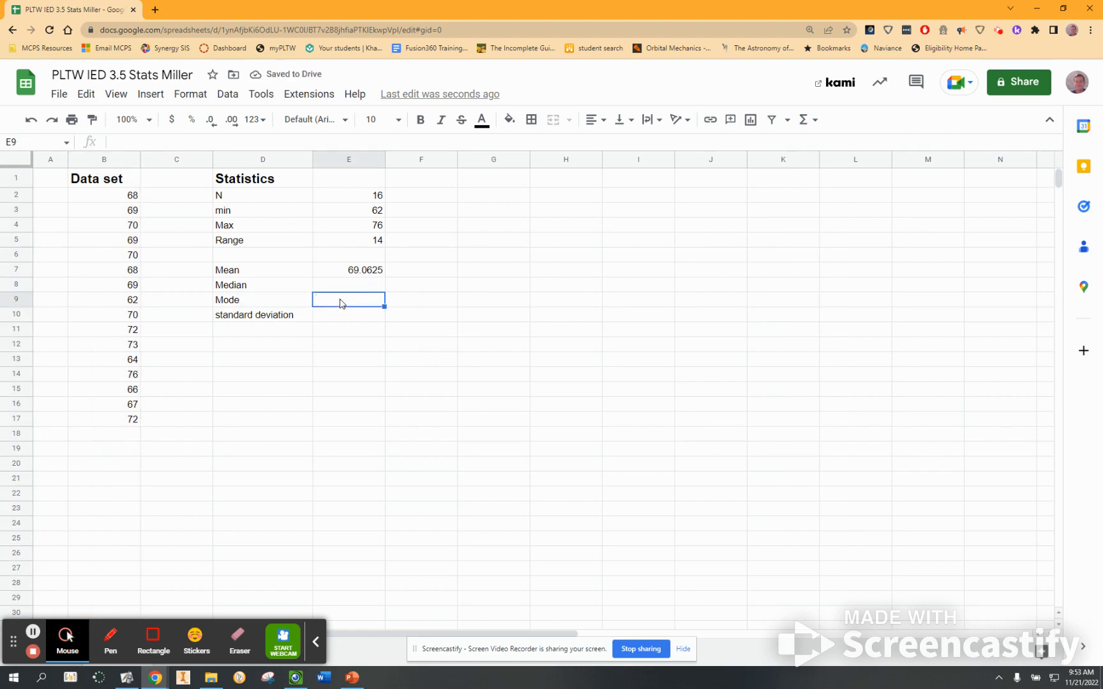
text(=MOD)
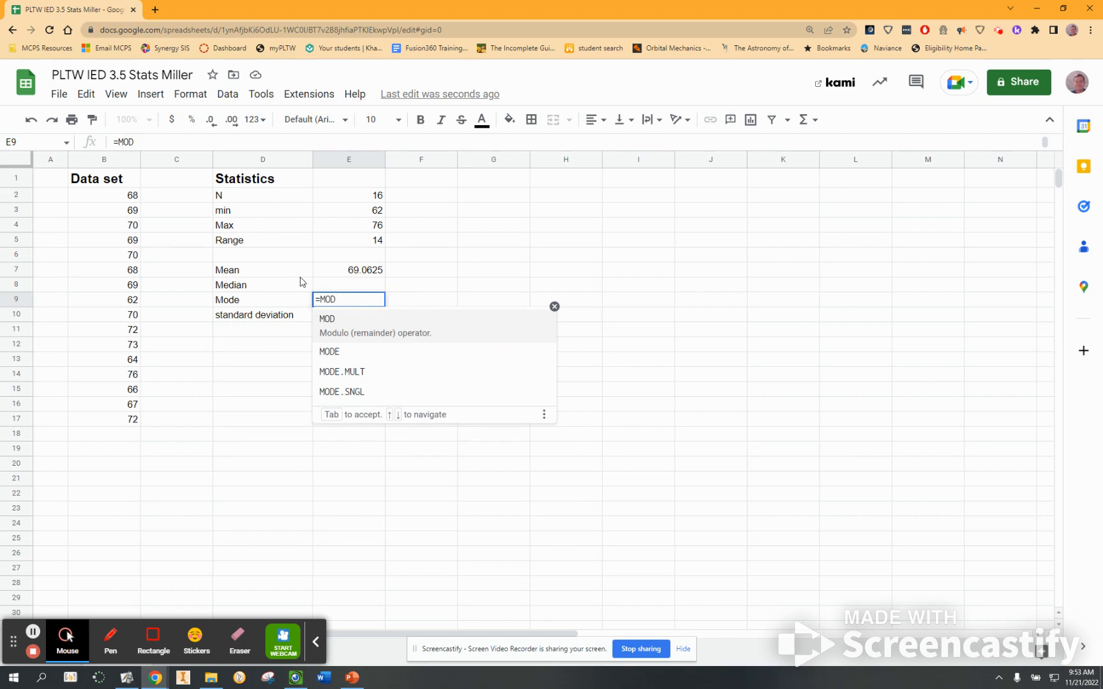
click(328, 353)
click(122, 160)
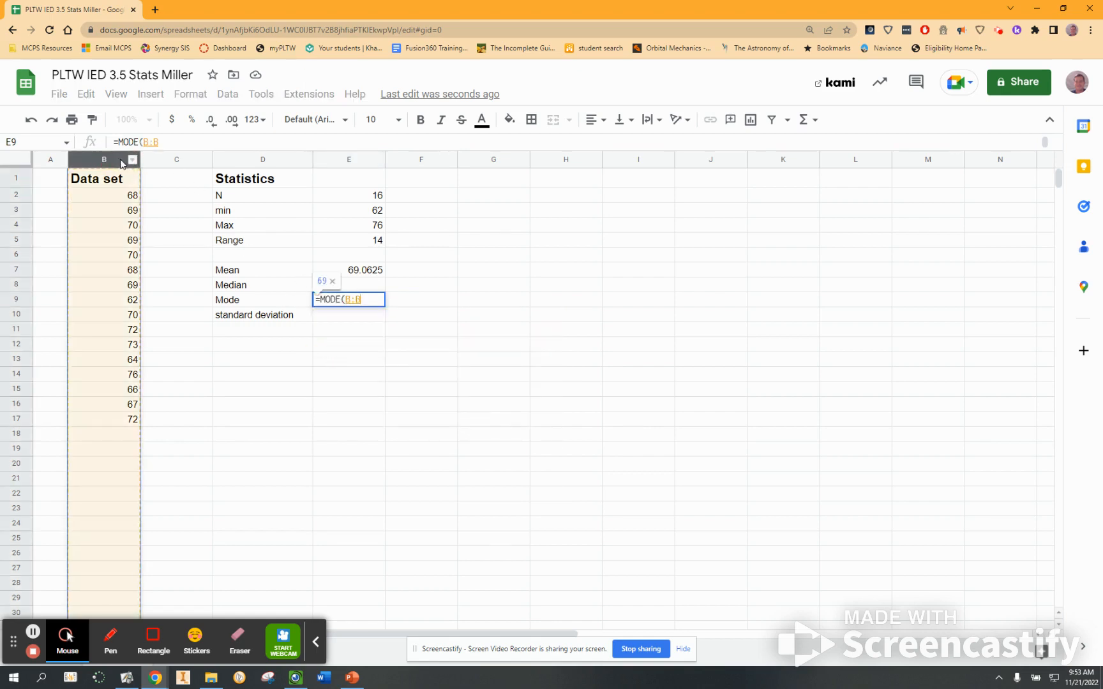
key(Return)
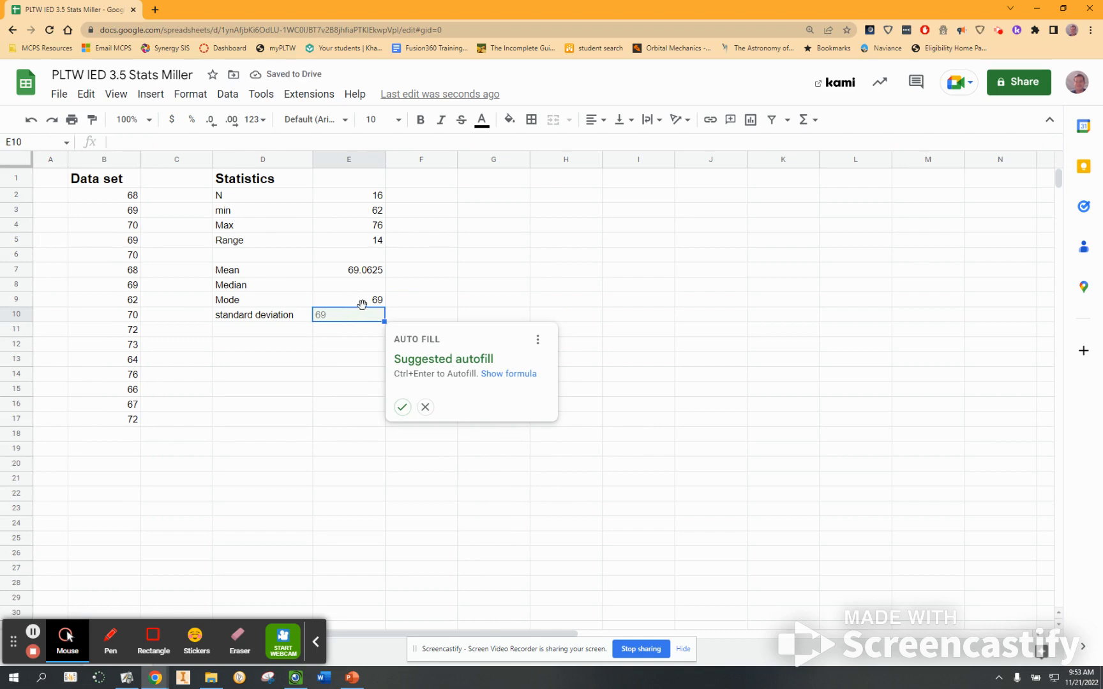
Accept the suggested MEDIAN(E9:E10) formula in E8.
click(365, 284)
text(=MED)
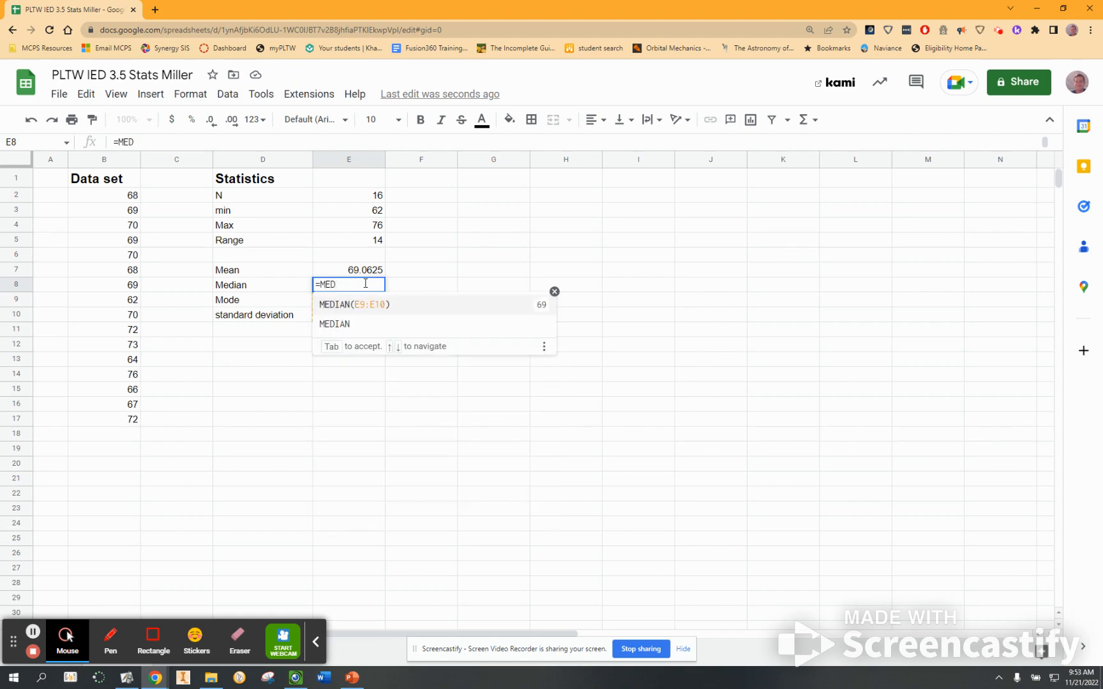
click(337, 305)
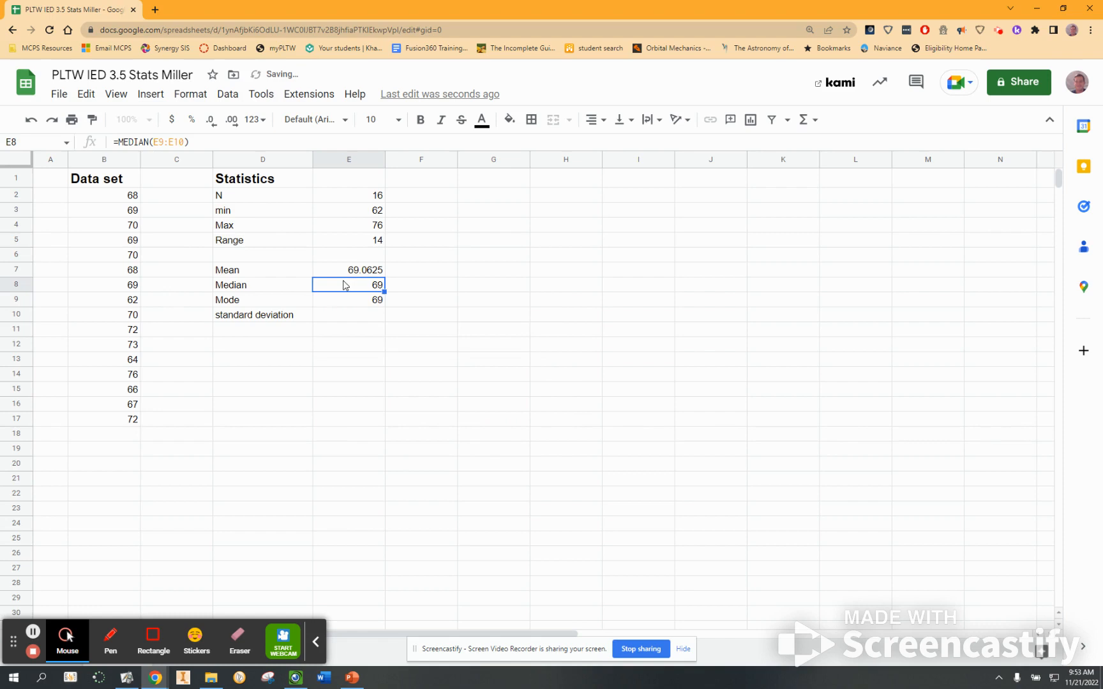
Examine the median formula in E8 and the cells it references.
drag(183, 141, 153, 141)
click(104, 159)
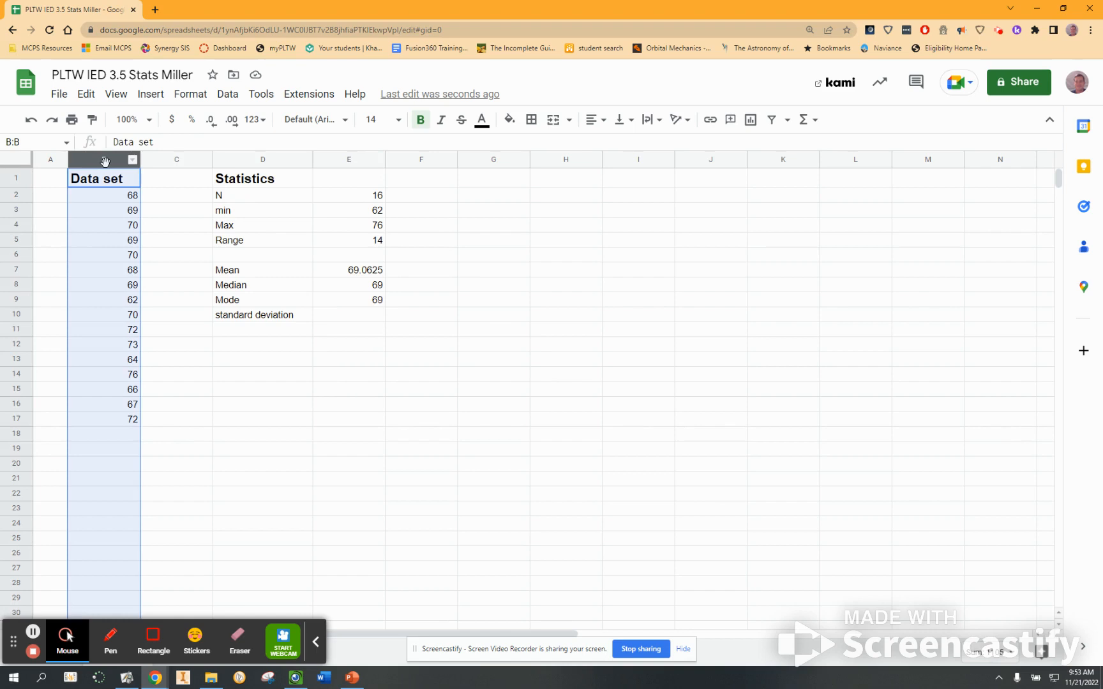
key(Return)
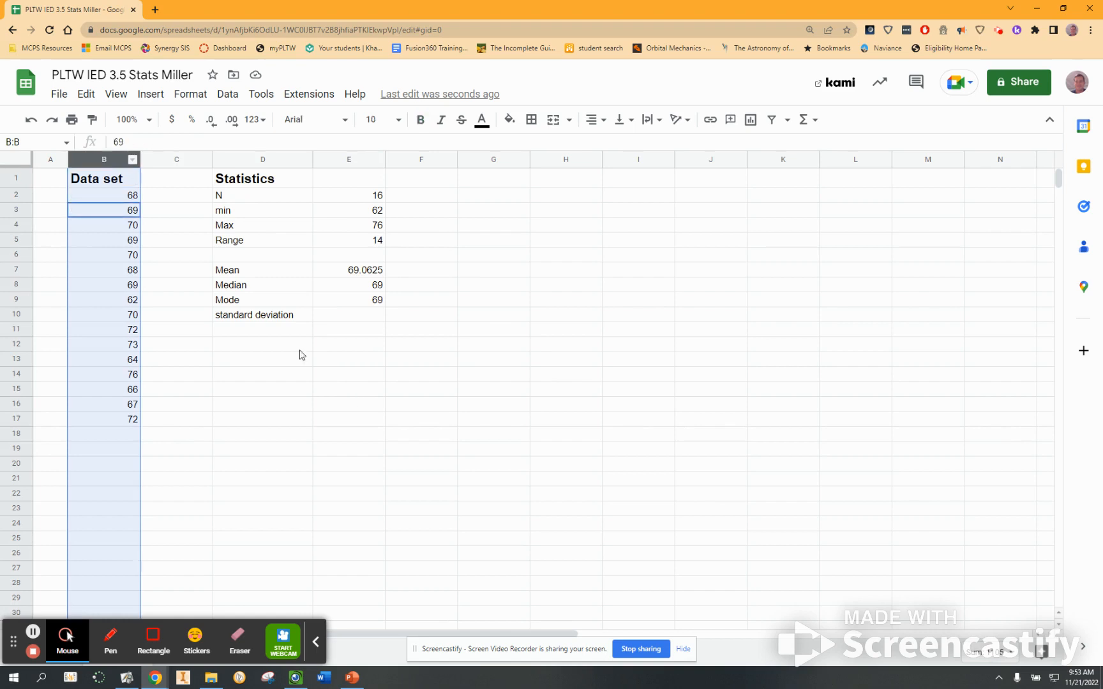
click(365, 406)
click(349, 287)
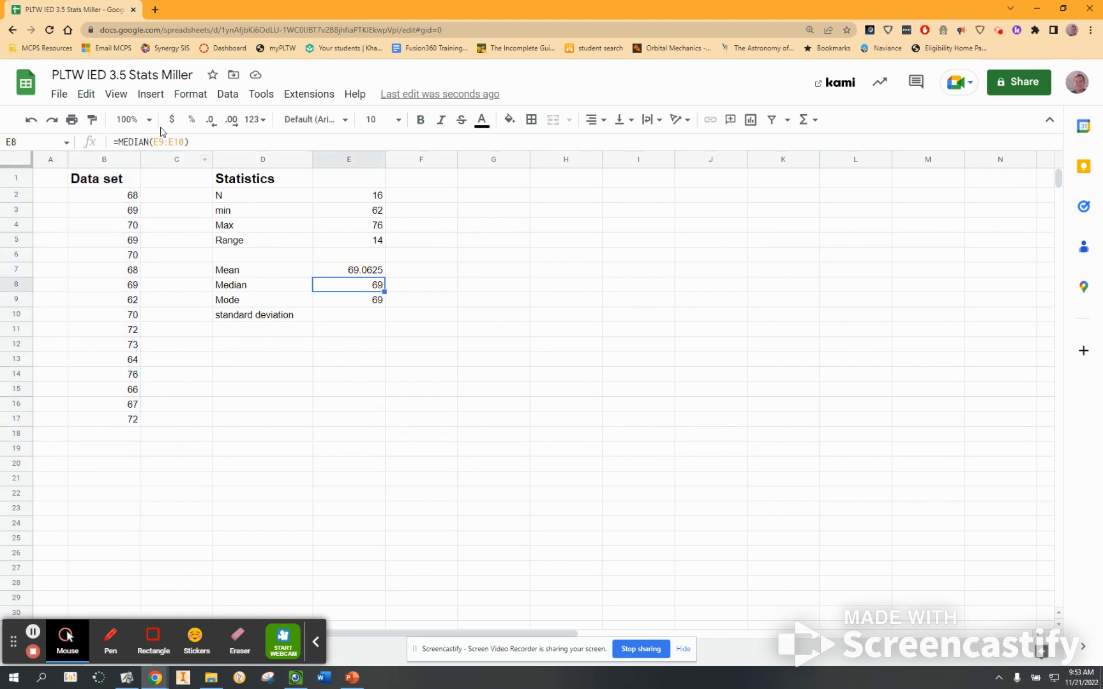
click(209, 141)
click(480, 327)
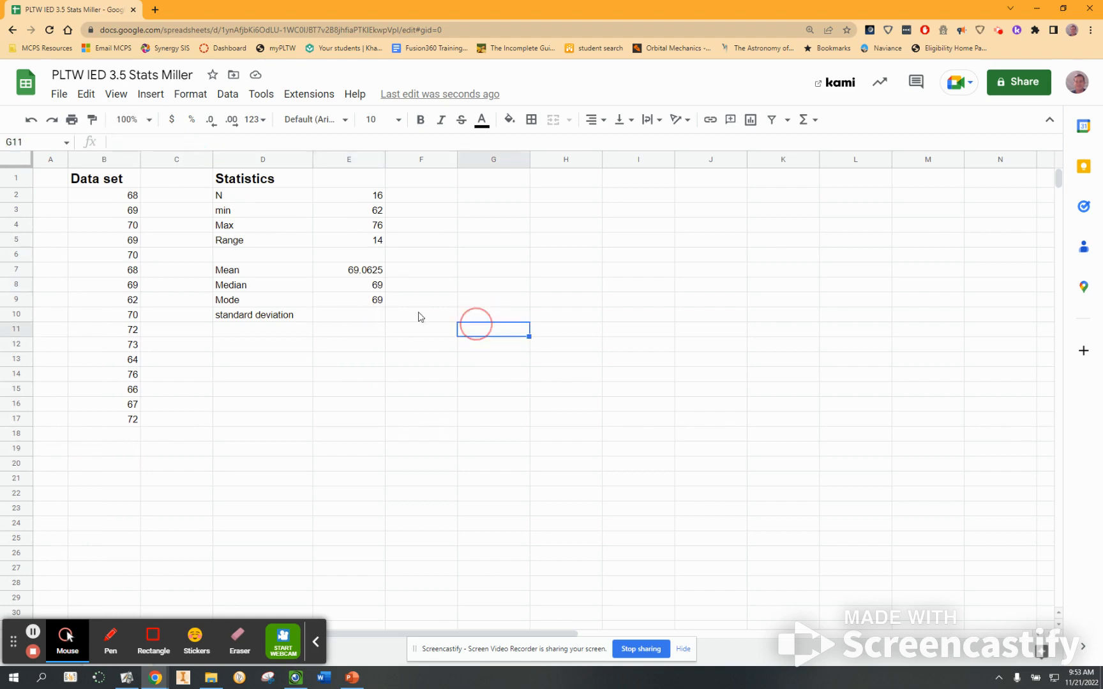
Clear E8 and enter a MEDIAN formula over column B for the median.
click(359, 286)
key(Delete)
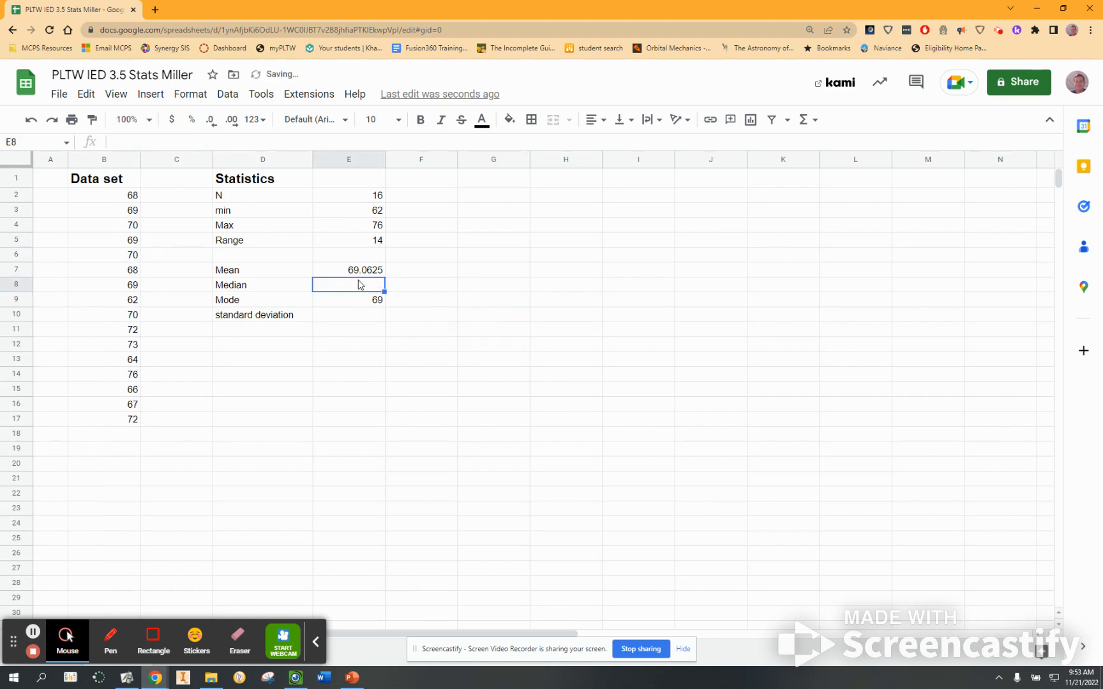
click(396, 411)
click(347, 285)
text(=MED)
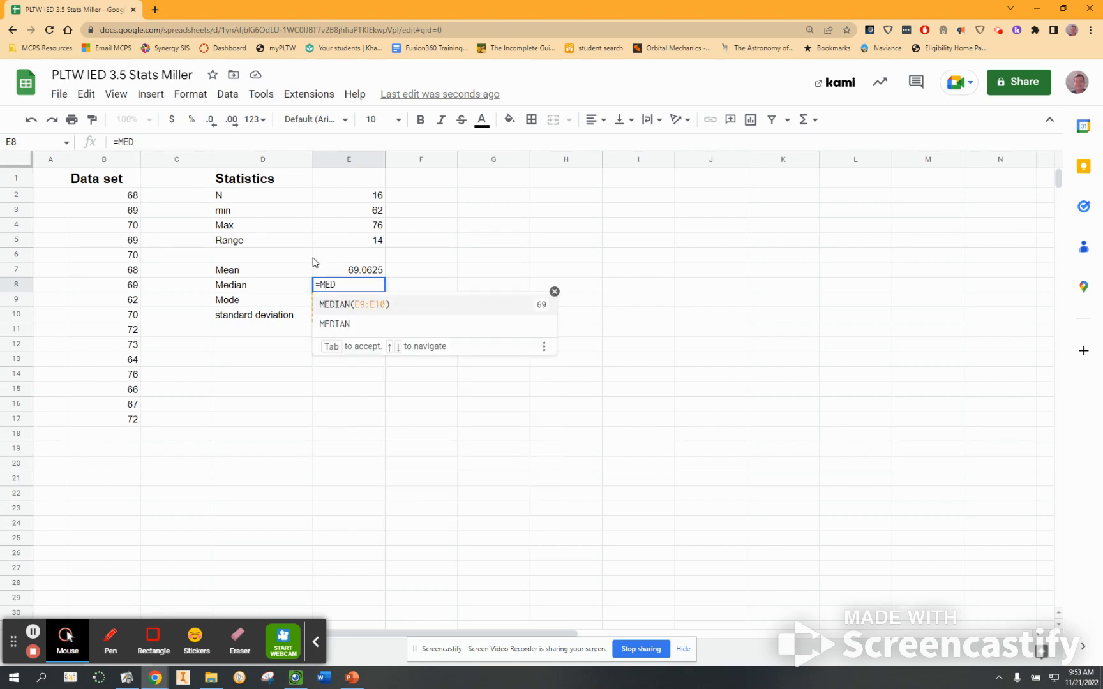
click(324, 324)
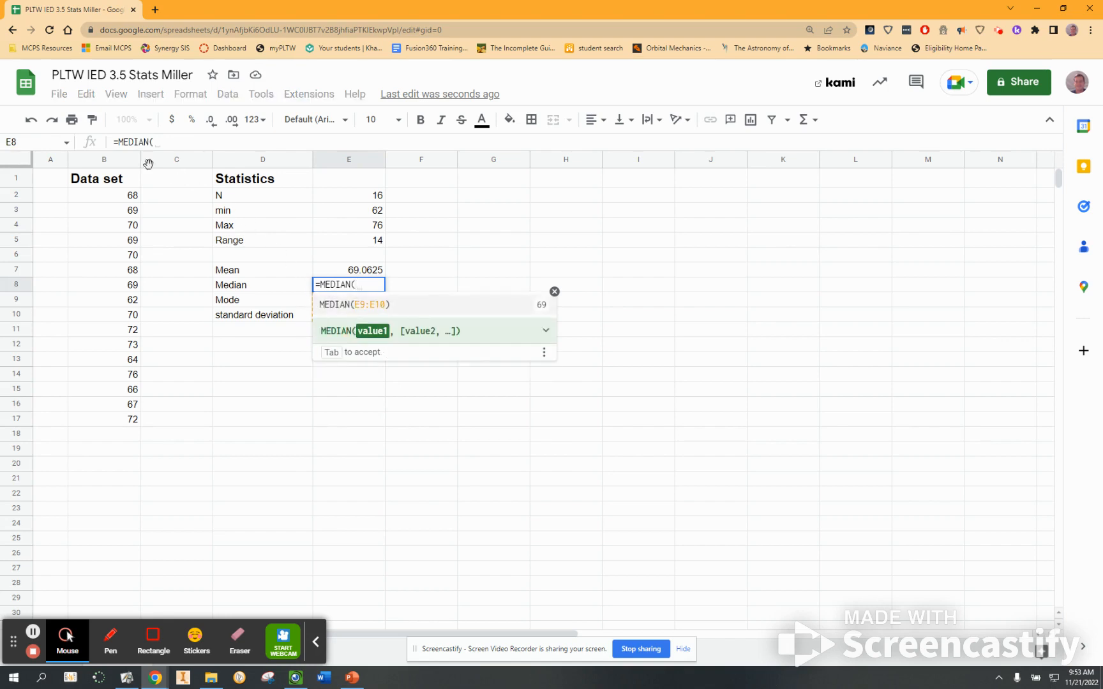
click(113, 162)
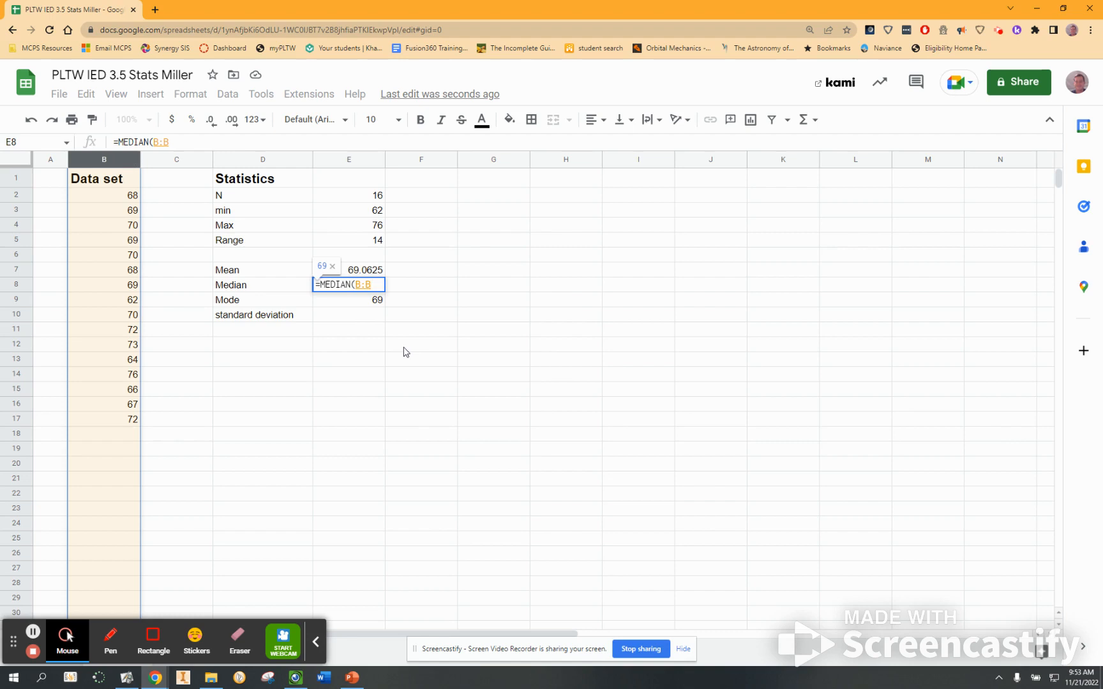
key(Return)
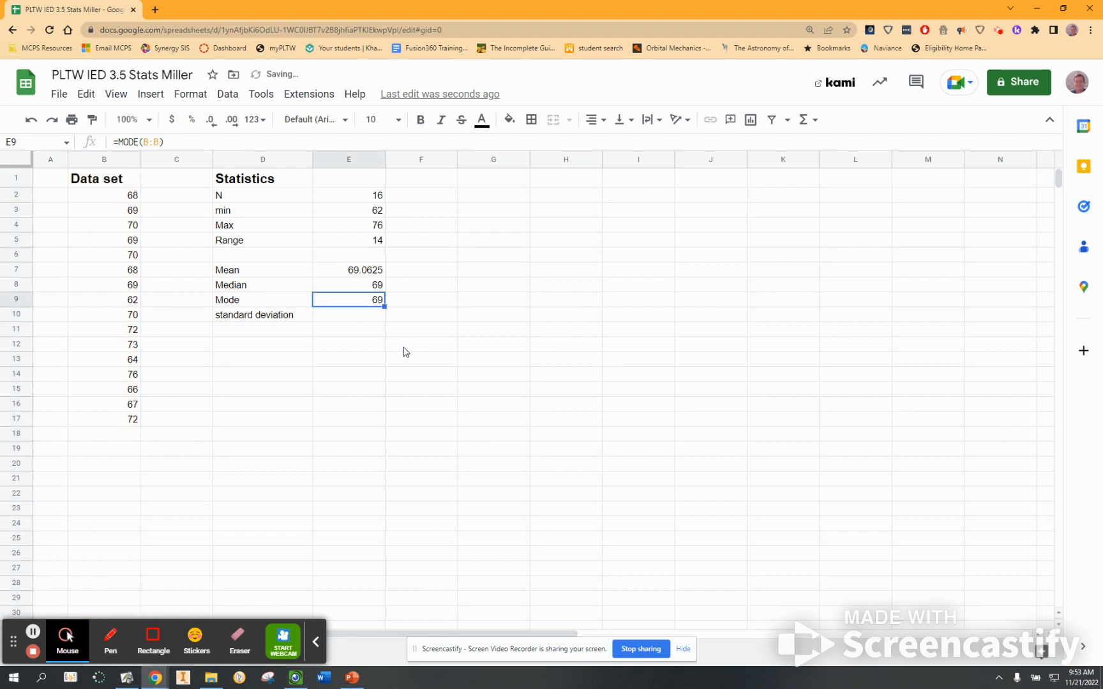
Insert a STDEV formula over column B in E10 for the standard deviation.
click(328, 318)
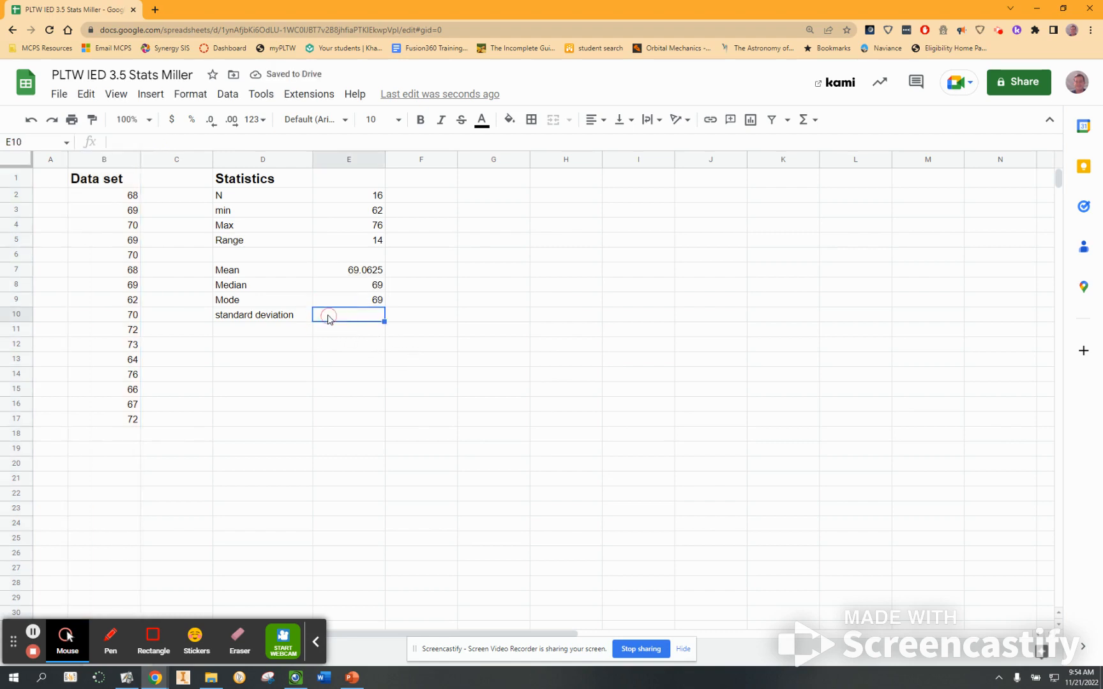
click(816, 121)
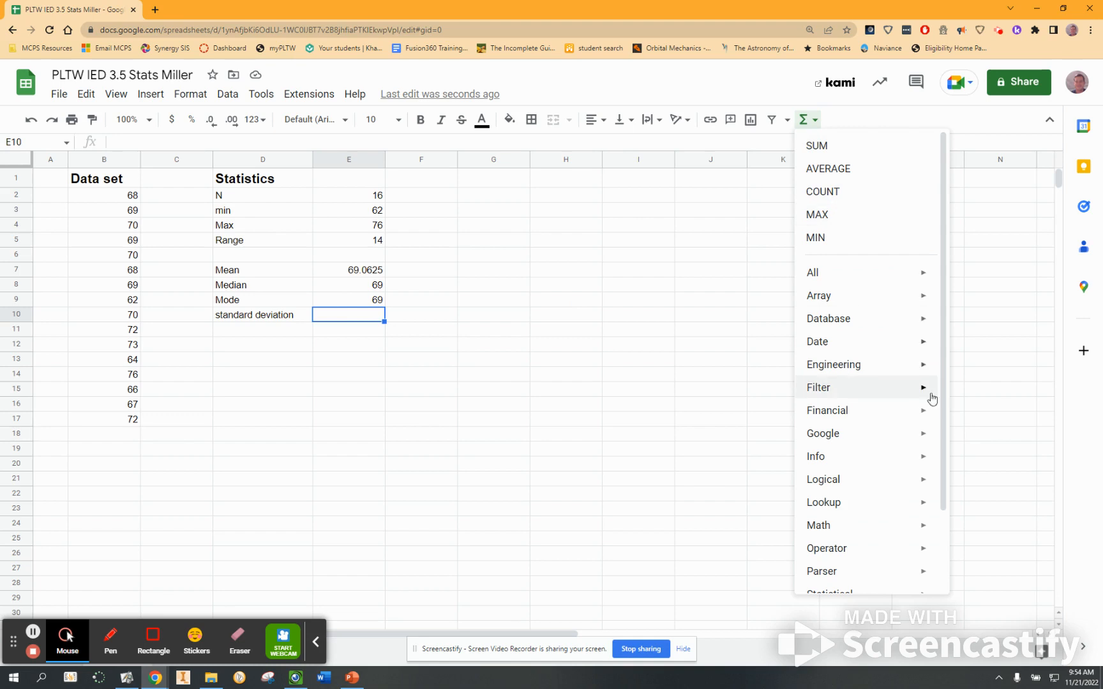
drag(943, 356, 929, 520)
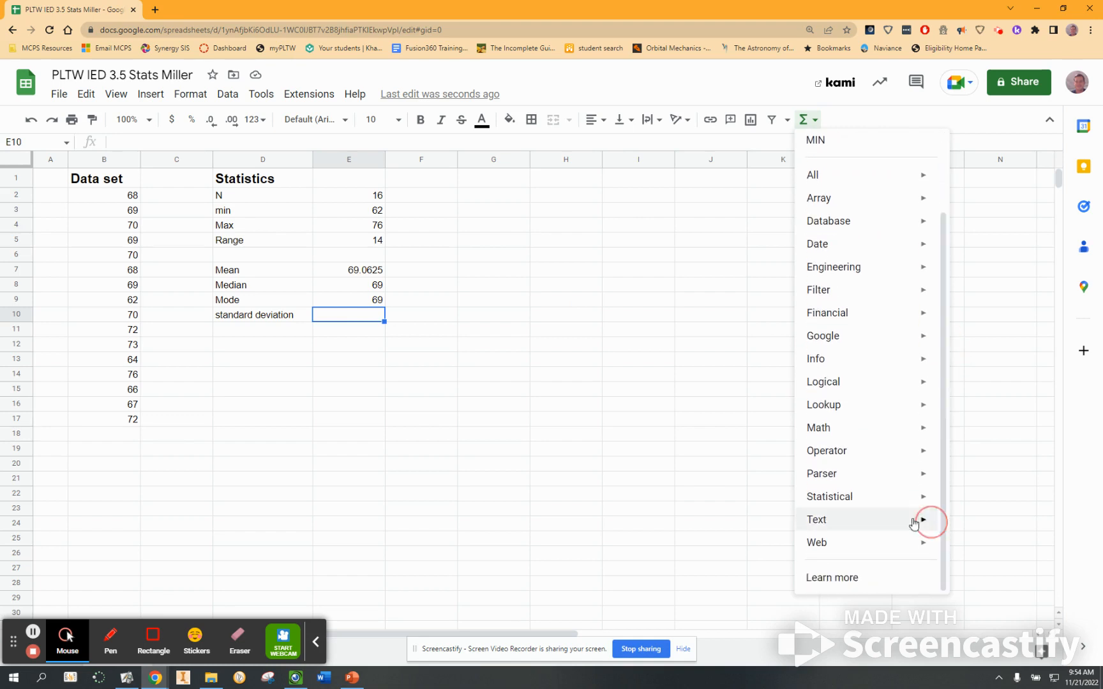
mouse_move(834, 503)
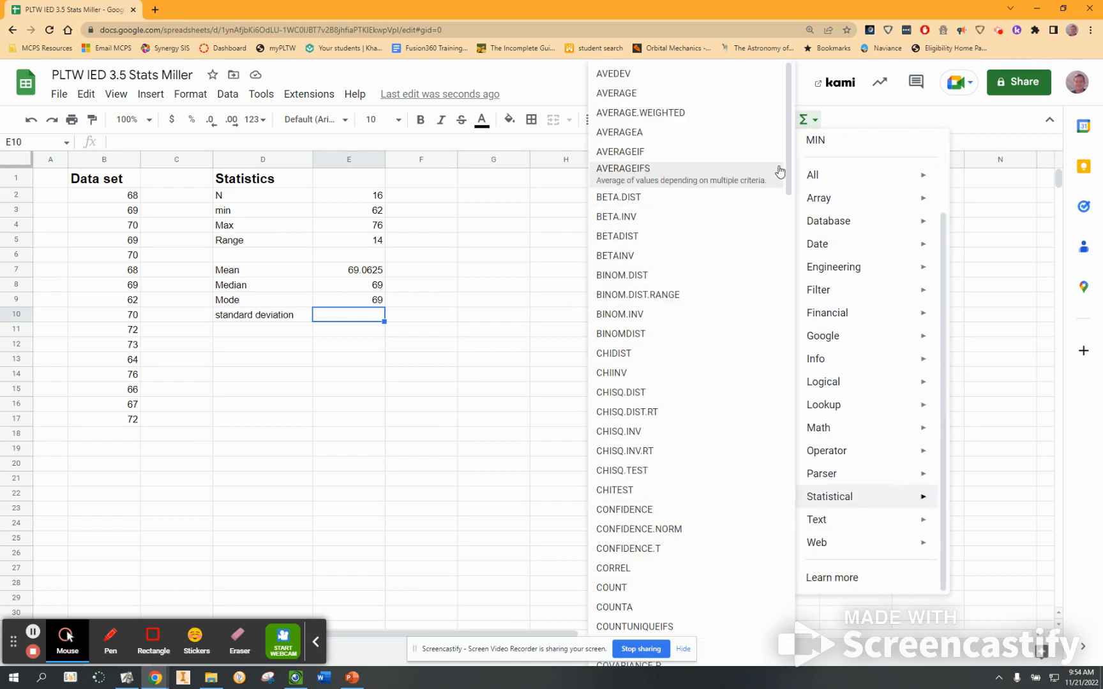
drag(787, 166, 757, 583)
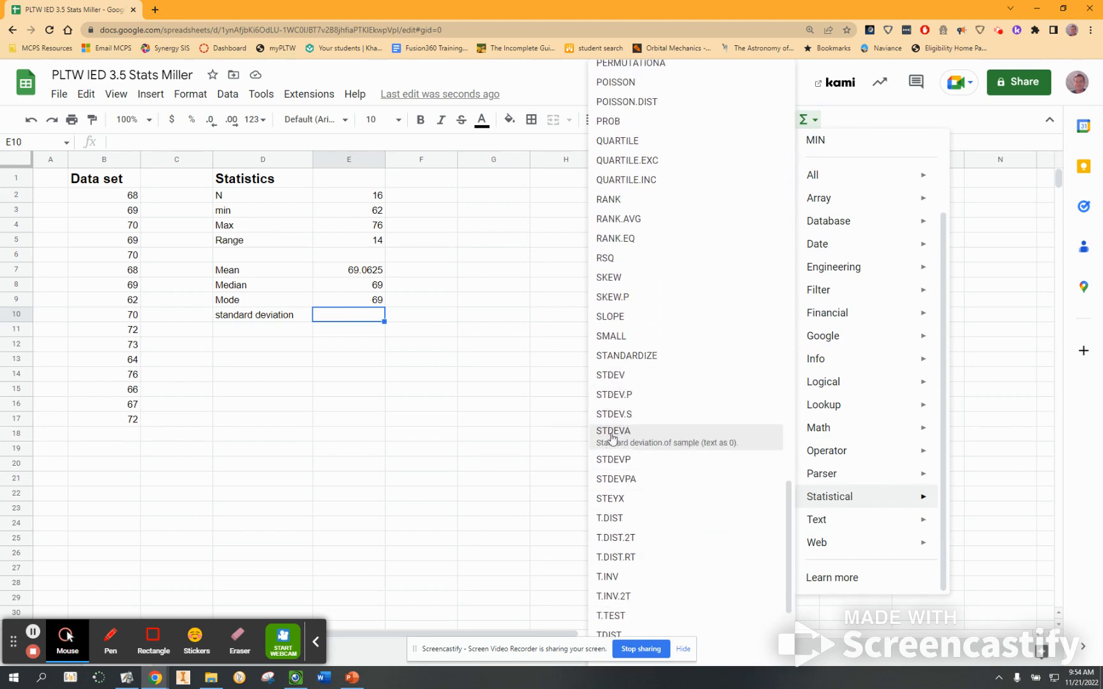
click(612, 377)
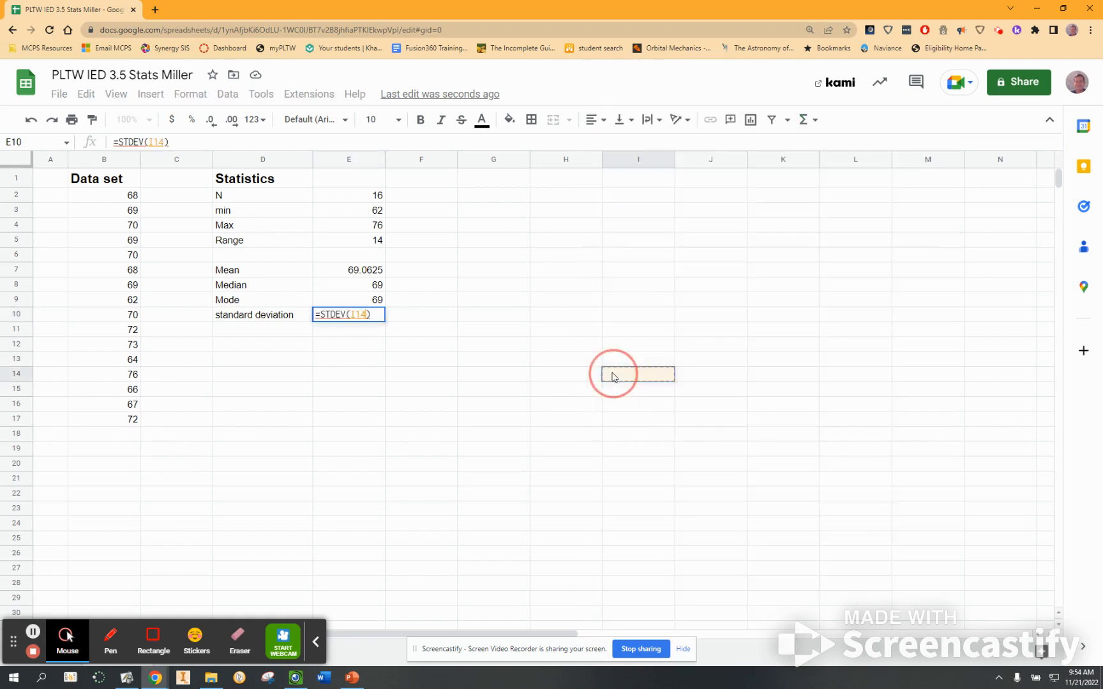
click(115, 159)
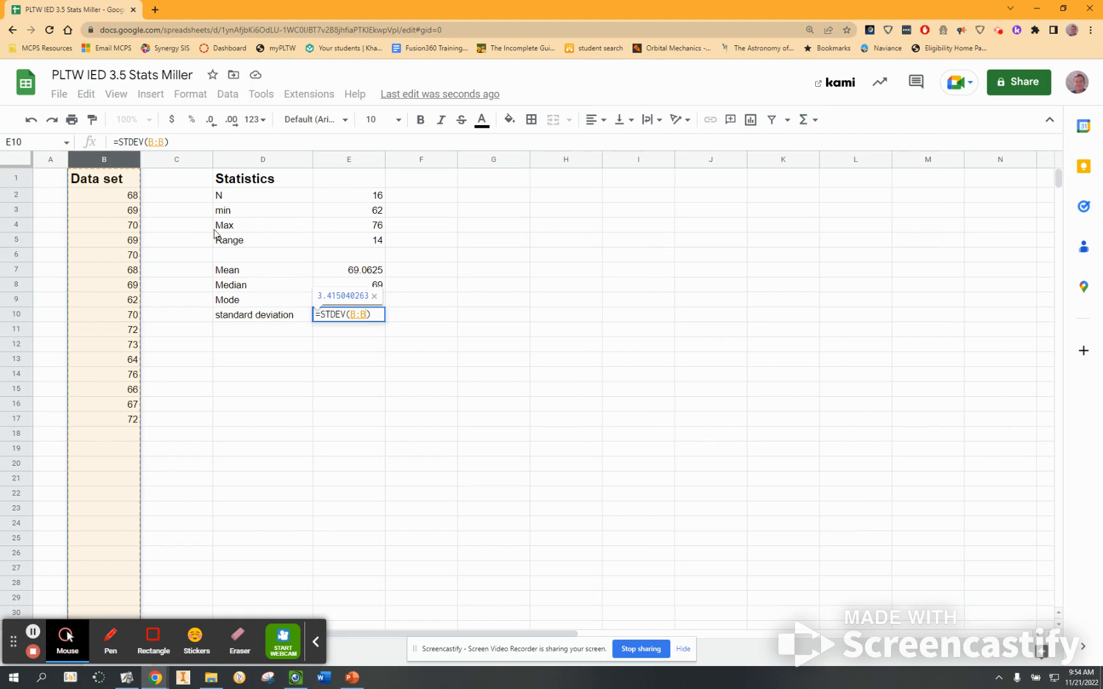
key(Return)
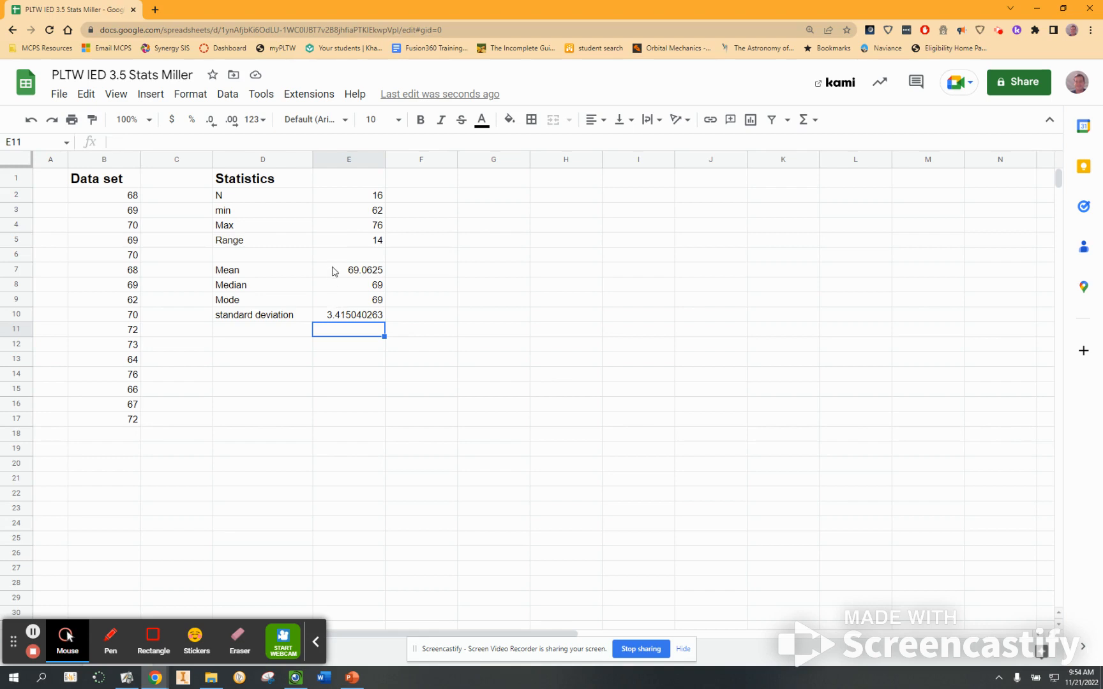
Insert a chart of the data in column B.
click(469, 198)
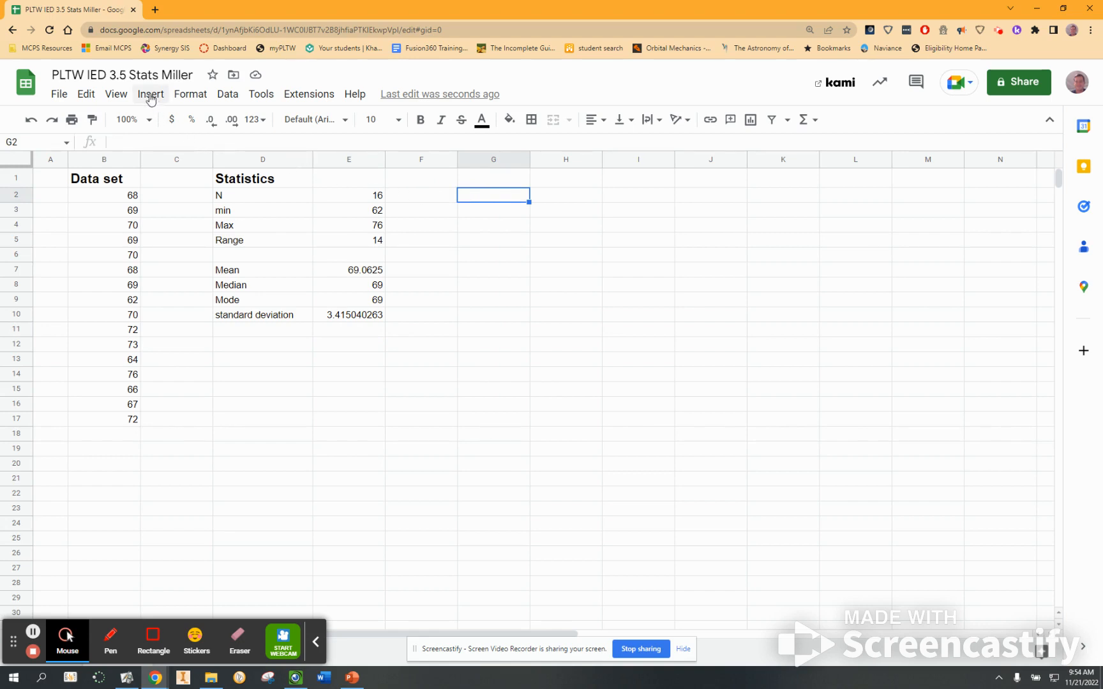
drag(114, 197, 115, 315)
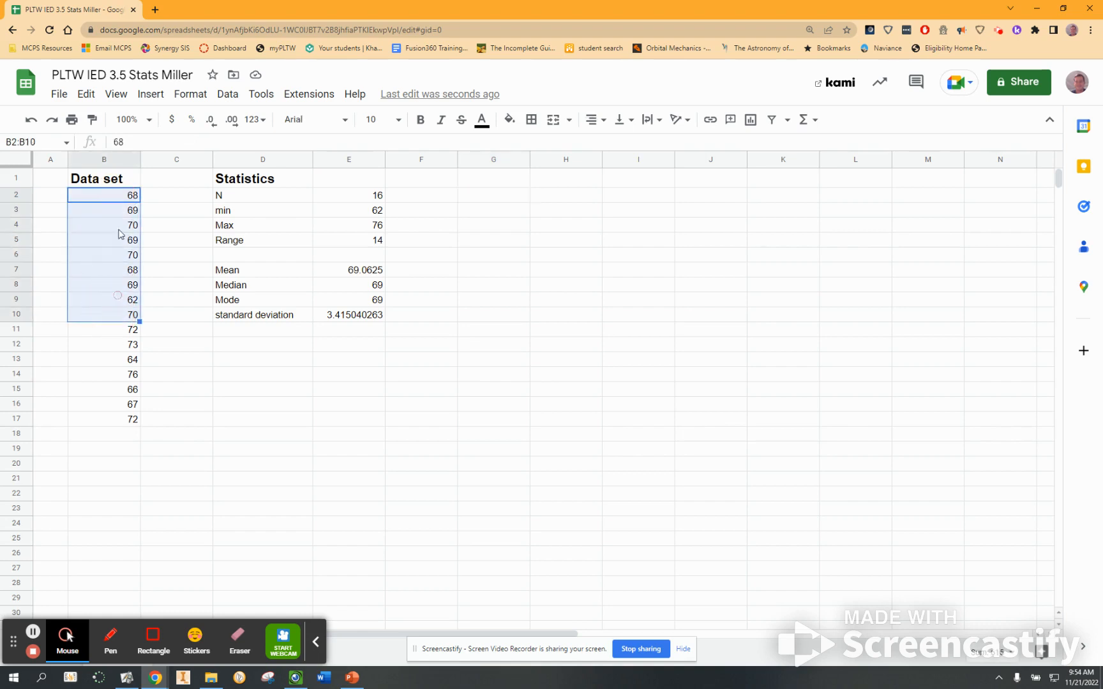
click(113, 162)
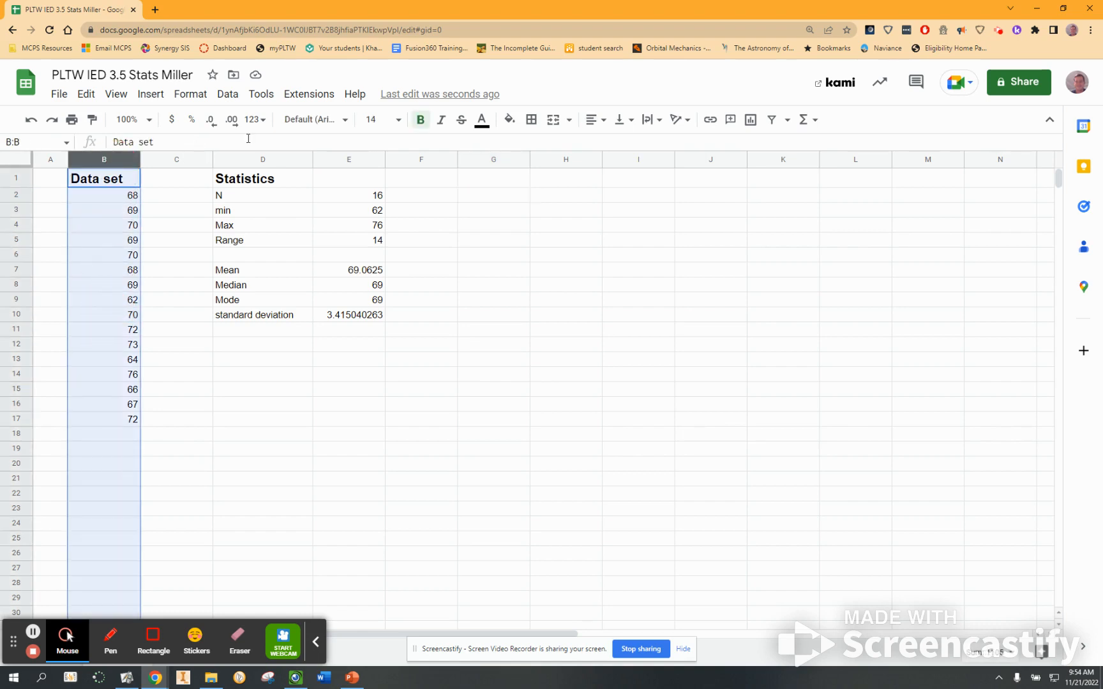
click(151, 94)
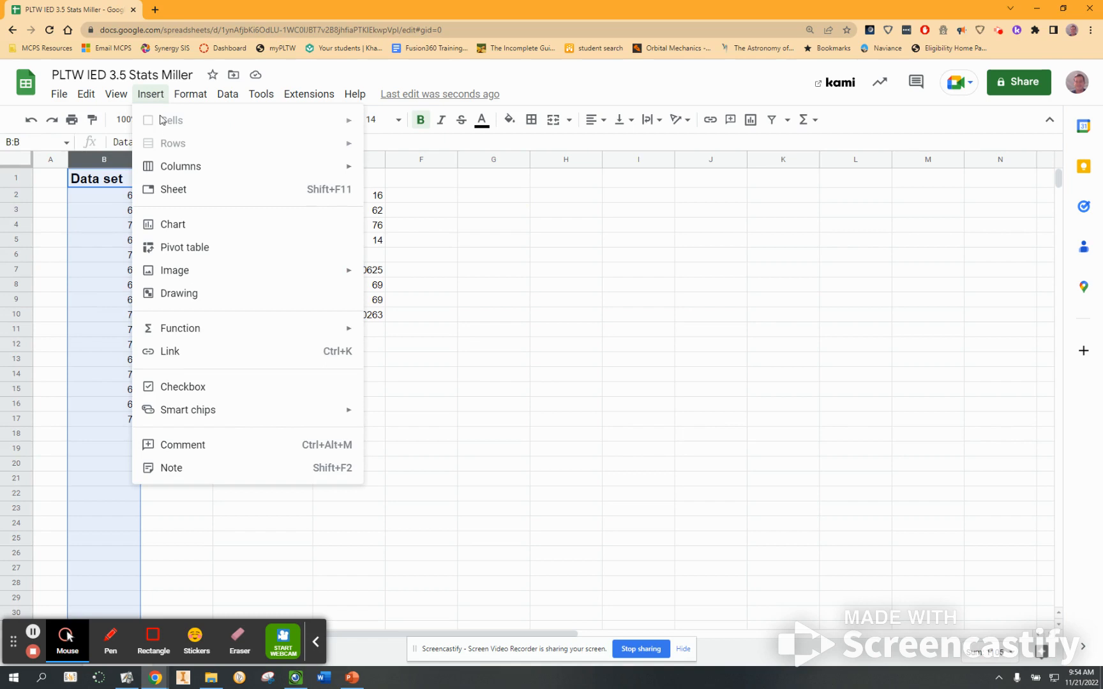
click(182, 231)
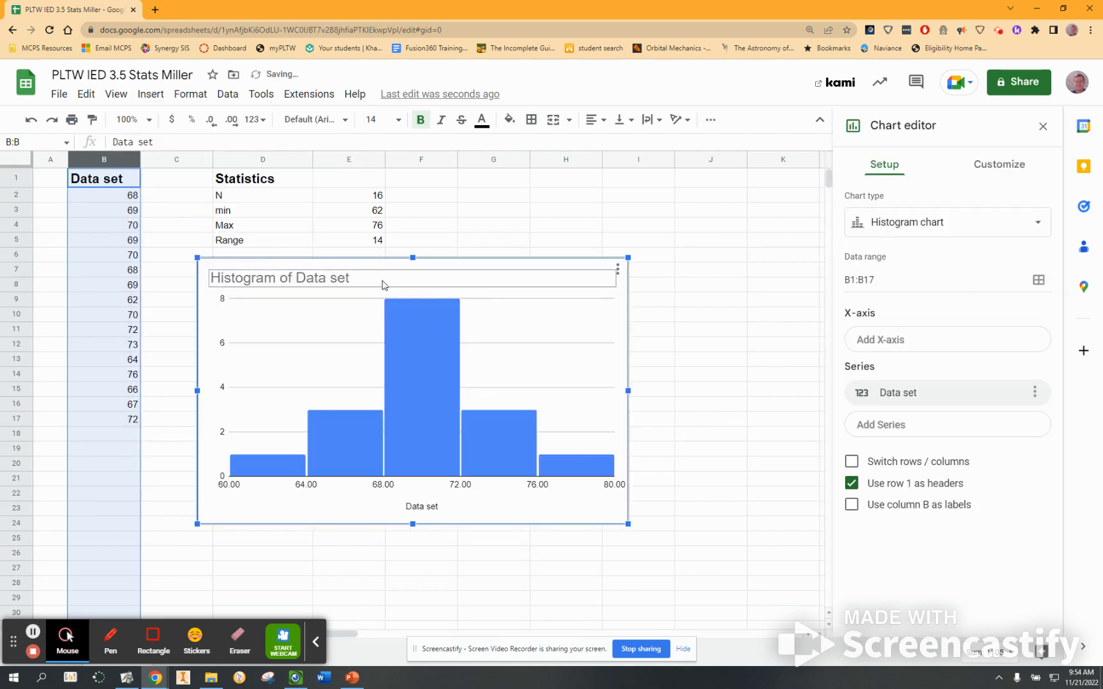
Resize the histogram and move it beside the statistics table, spanning about columns F to N.
click(554, 224)
click(624, 382)
drag(628, 392, 1006, 424)
drag(199, 391, 404, 392)
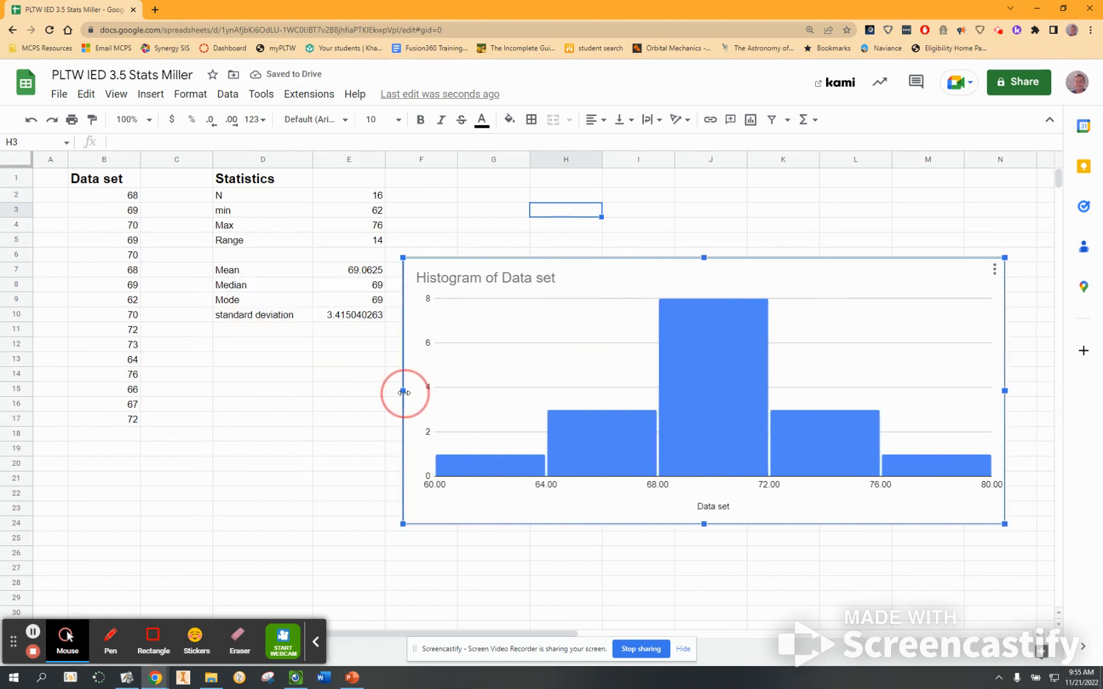
drag(703, 258, 702, 190)
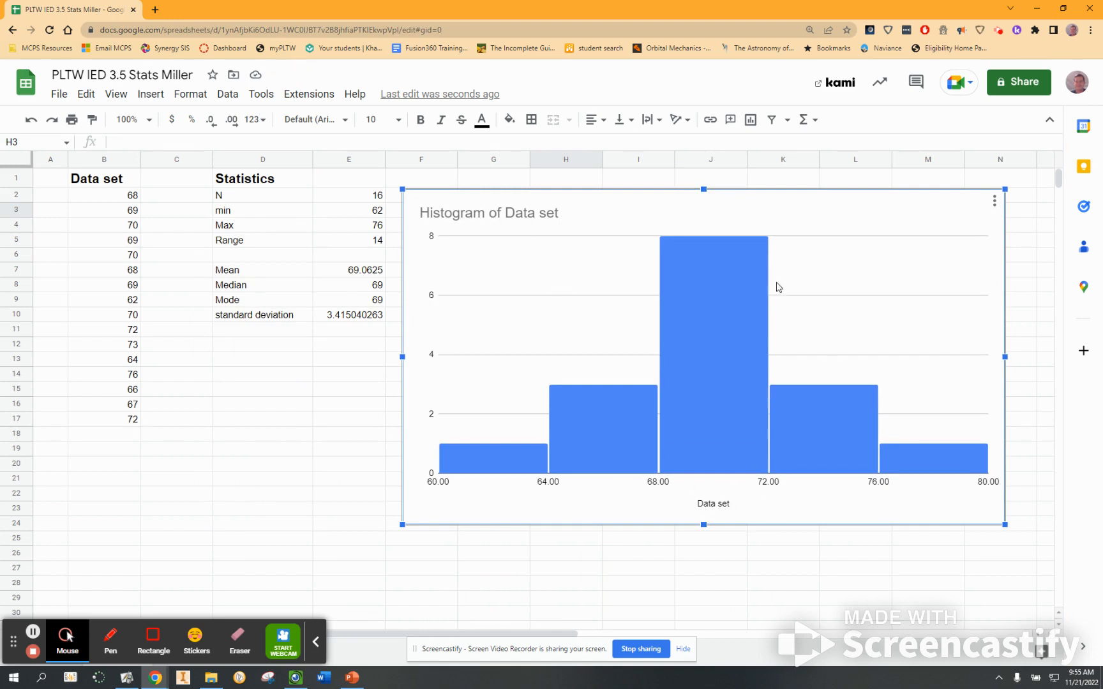
Set the histogram's horizontal axis title to Male height in inches.
click(994, 202)
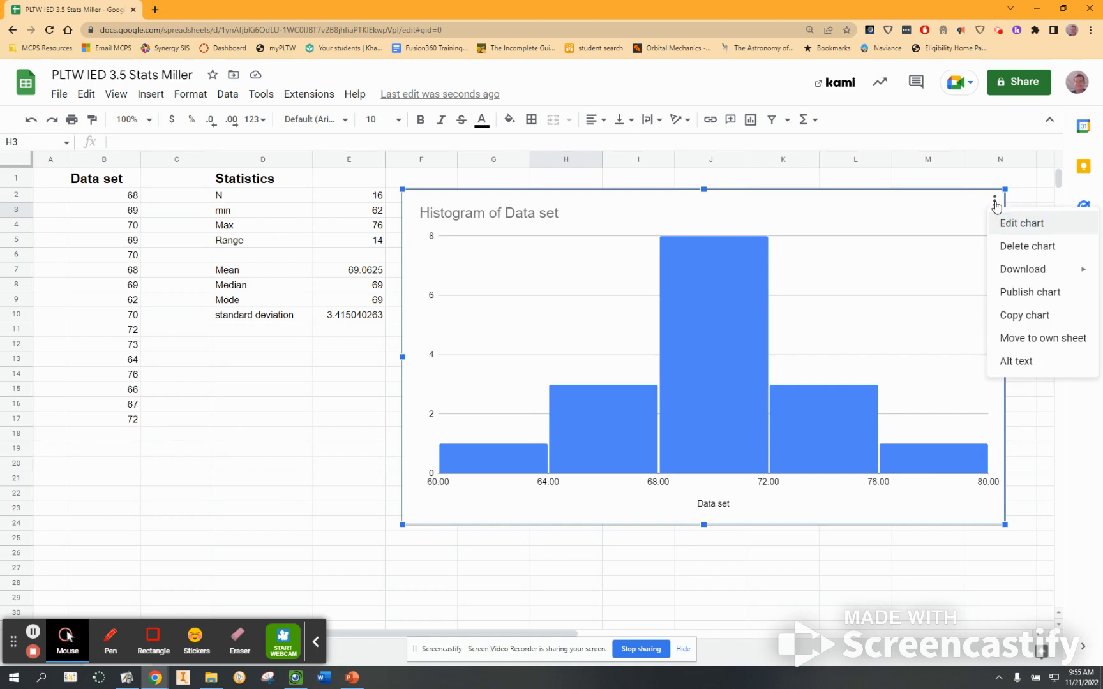
click(998, 223)
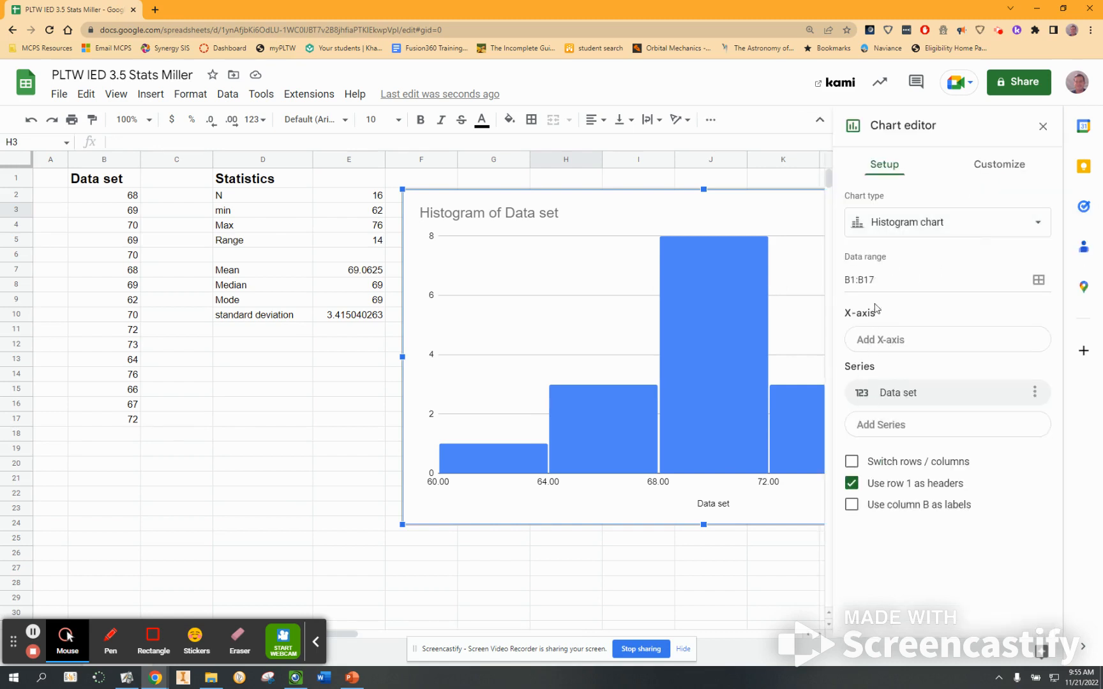
click(719, 505)
click(719, 504)
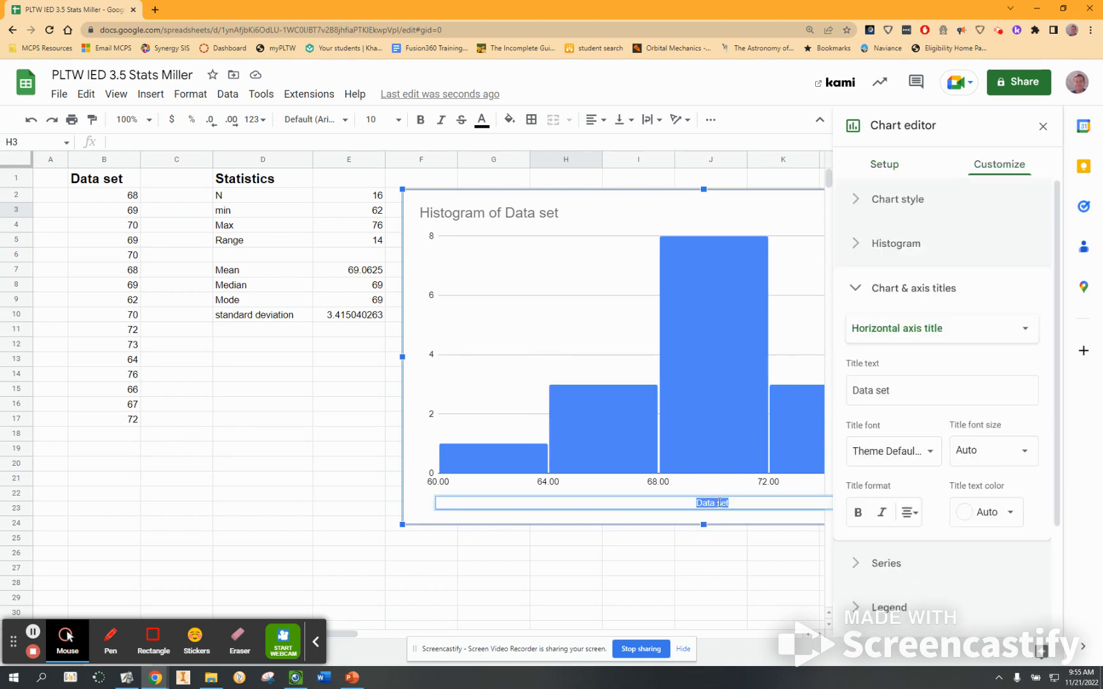
text(MALE HEIGHT IN)
key(BackSpace)
key(BackSpace)
key(BackSpace)
text(inches)
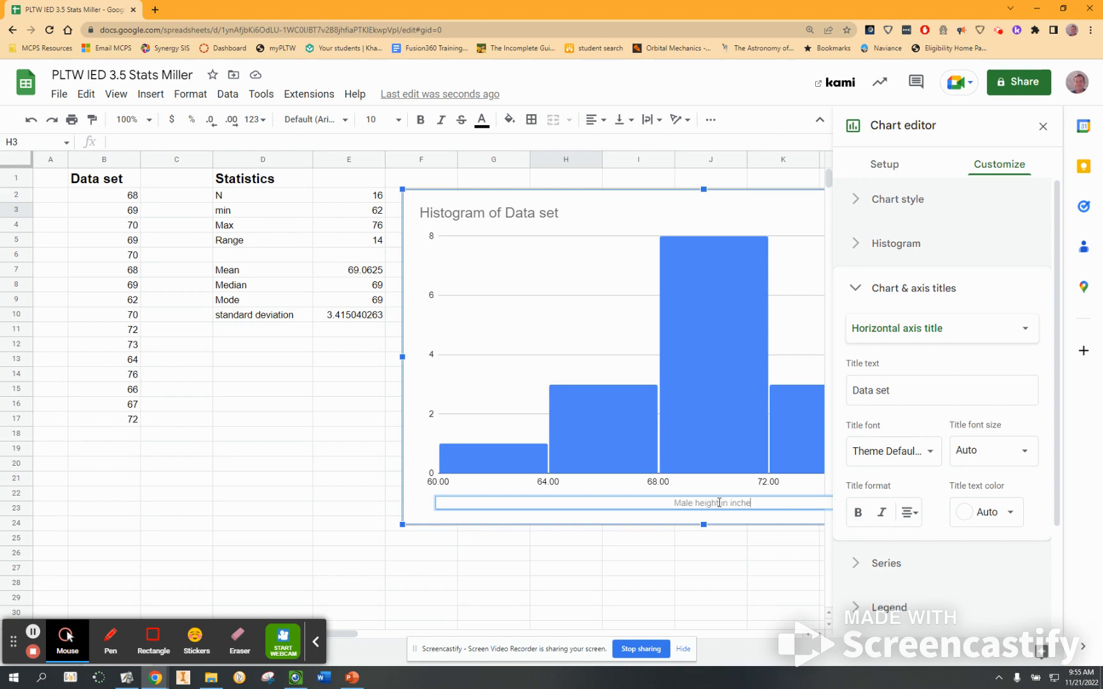